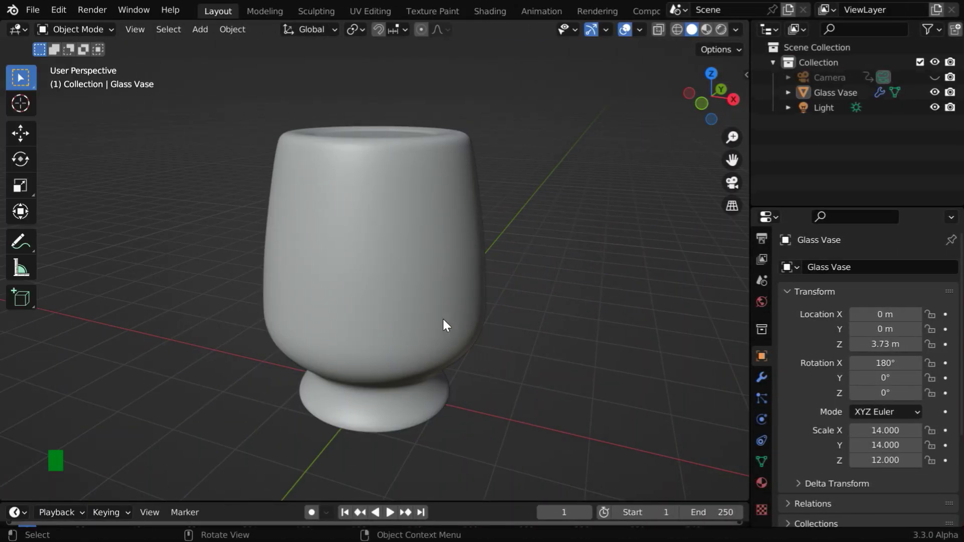
# - Check the glass vase in Material Preview shading, and set up a wireframe display in the front orthographic view
pyautogui.click(438, 314)
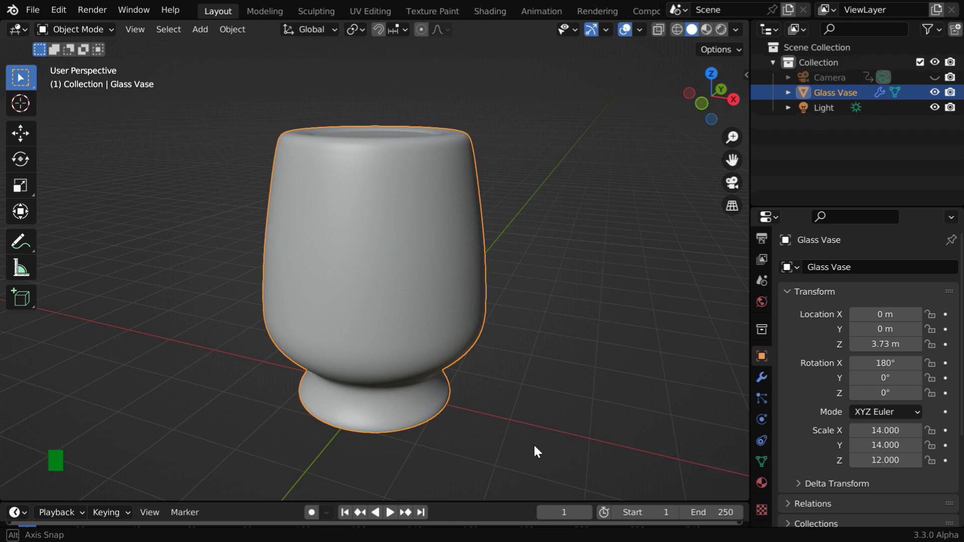
pyautogui.moveTo(535, 446)
pyautogui.mouseDown(button='middle')
pyautogui.moveTo(534, 332)
pyautogui.moveTo(518, 453)
pyautogui.mouseUp(button='middle')
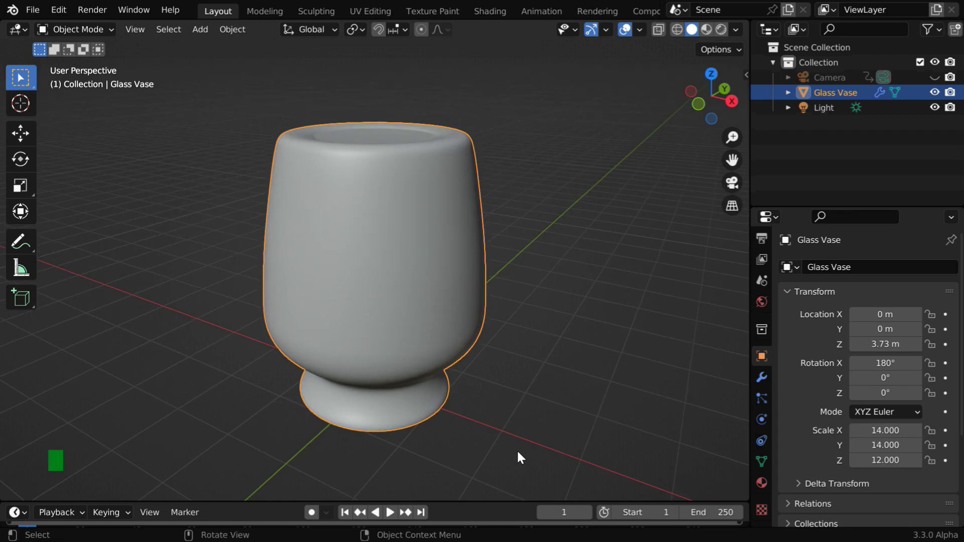
pyautogui.click(708, 30)
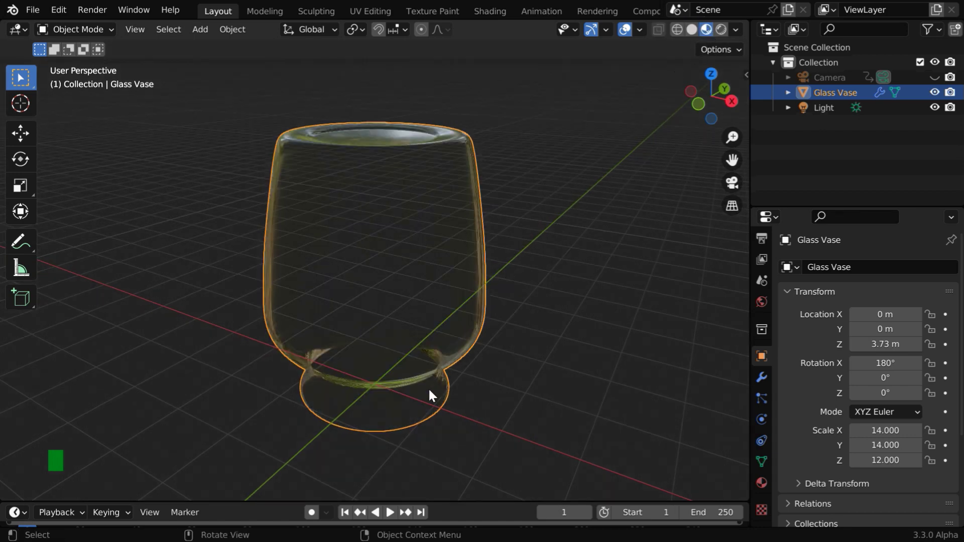
pyautogui.moveTo(430, 389); pyautogui.dragTo(384, 390, button='middle')
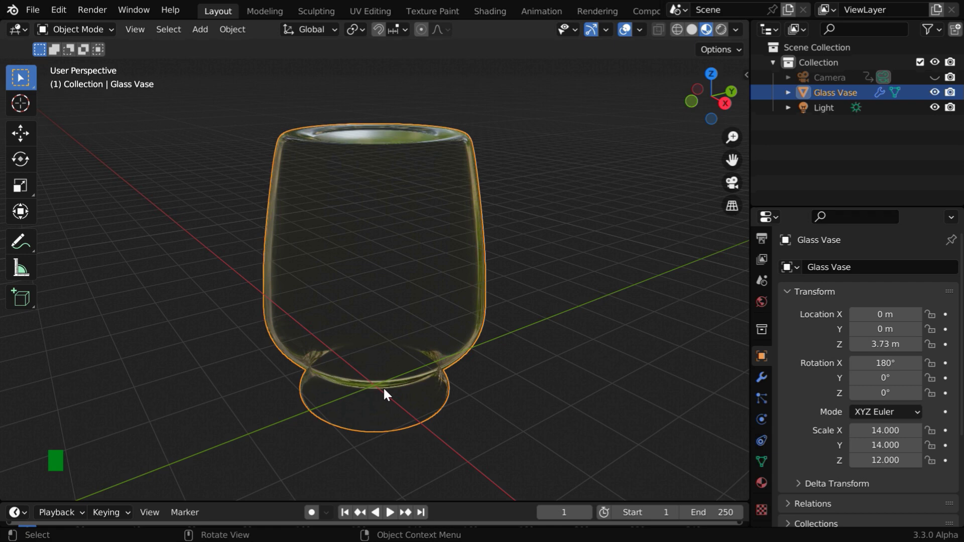
pyautogui.click(675, 30)
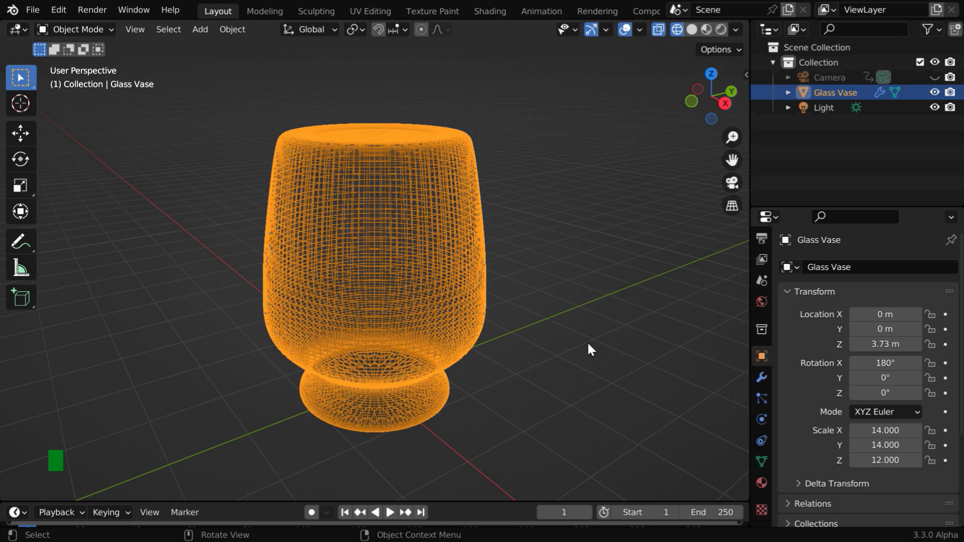
pyautogui.press('KP_1')
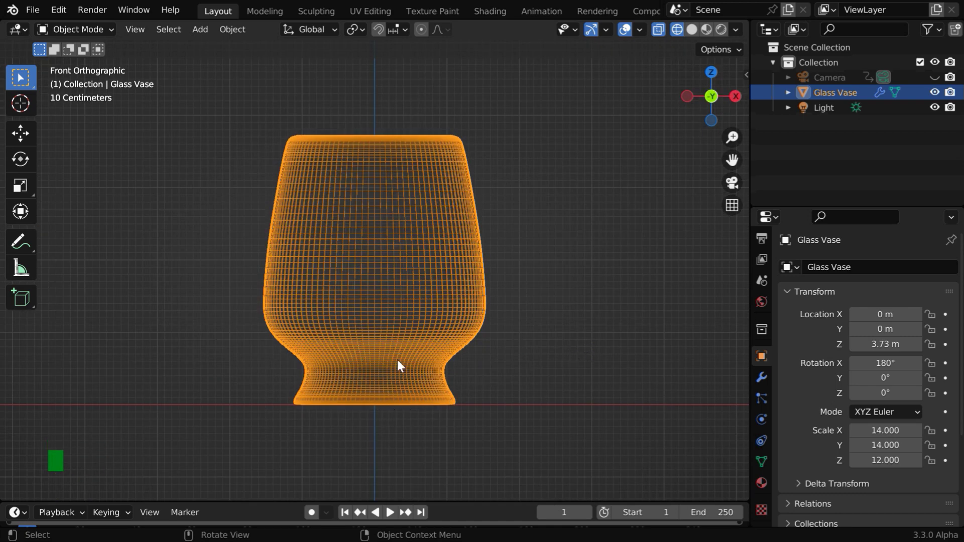
# - Add a UV sphere at the vase's base and scale it uniformly to 0.3
pyautogui.click(199, 35)
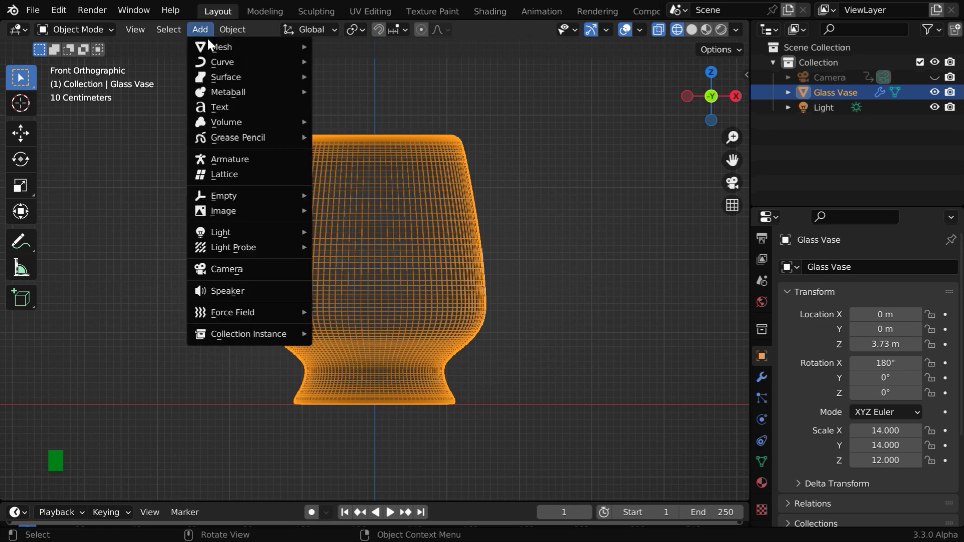
pyautogui.moveTo(294, 49)
pyautogui.click(362, 91)
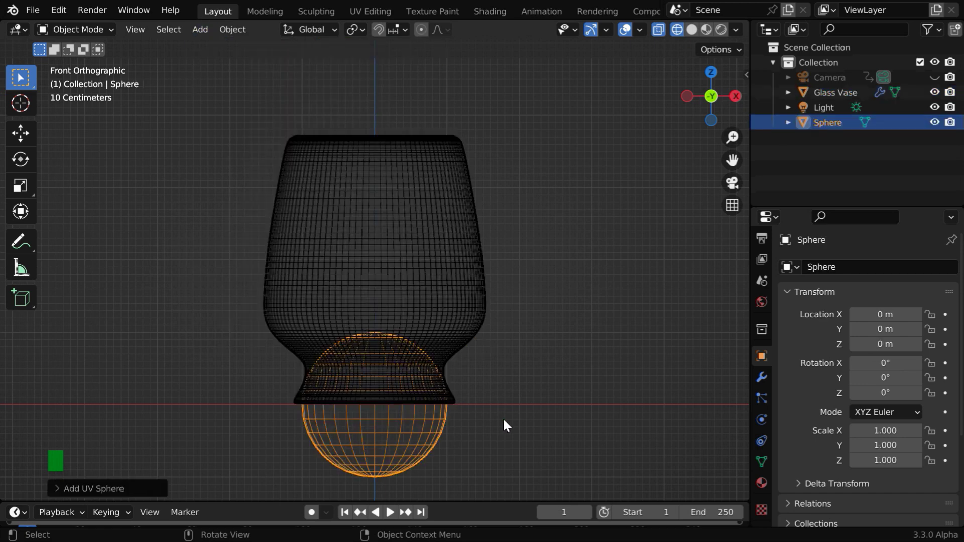
pyautogui.write('s.3')
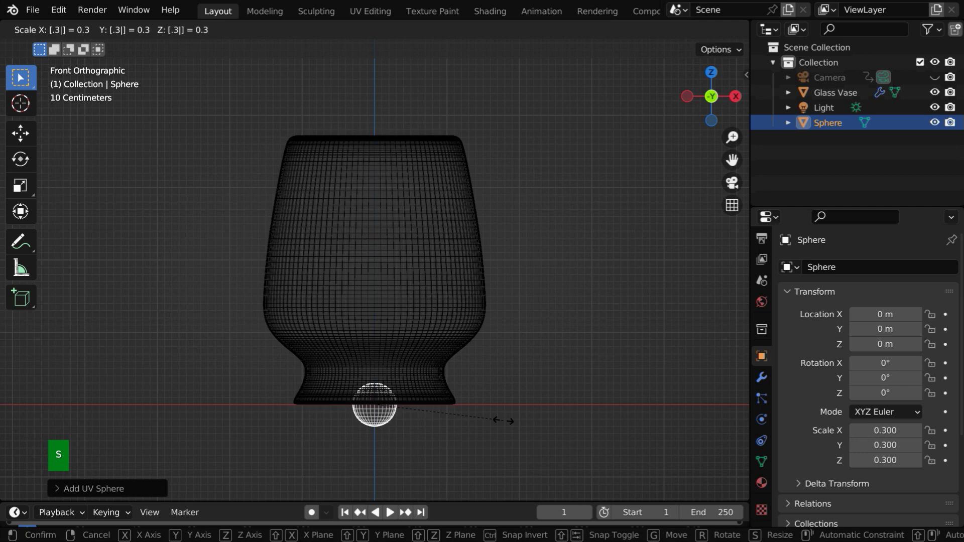
pyautogui.press('Return')
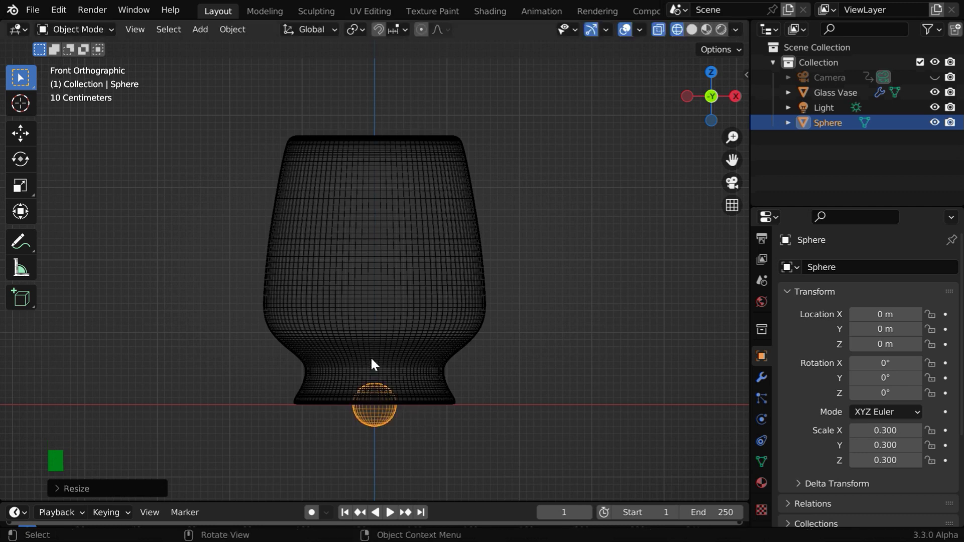
# - Move the small sphere up along Z to about 0.63 m, inside the lower part of the vase
pyautogui.click(22, 134)
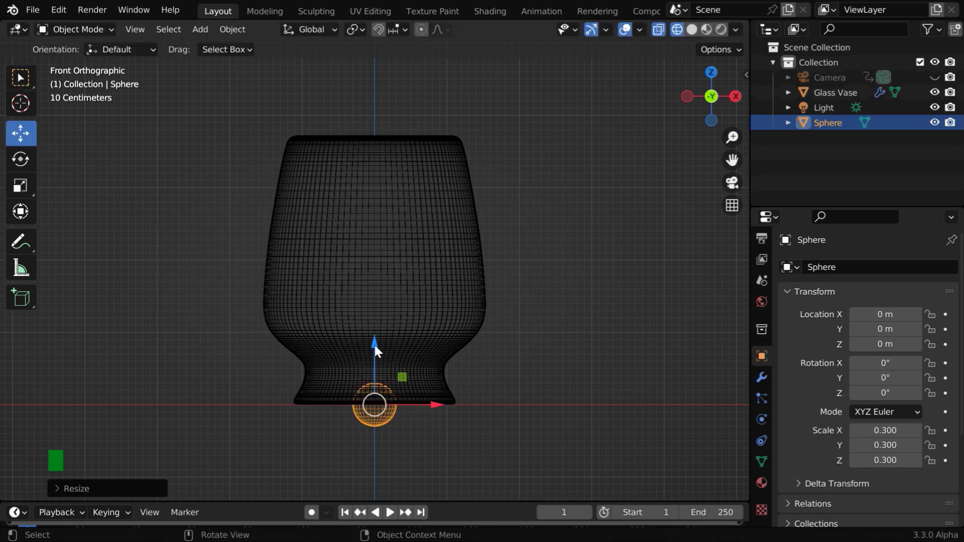
pyautogui.moveTo(374, 343); pyautogui.dragTo(376, 295)
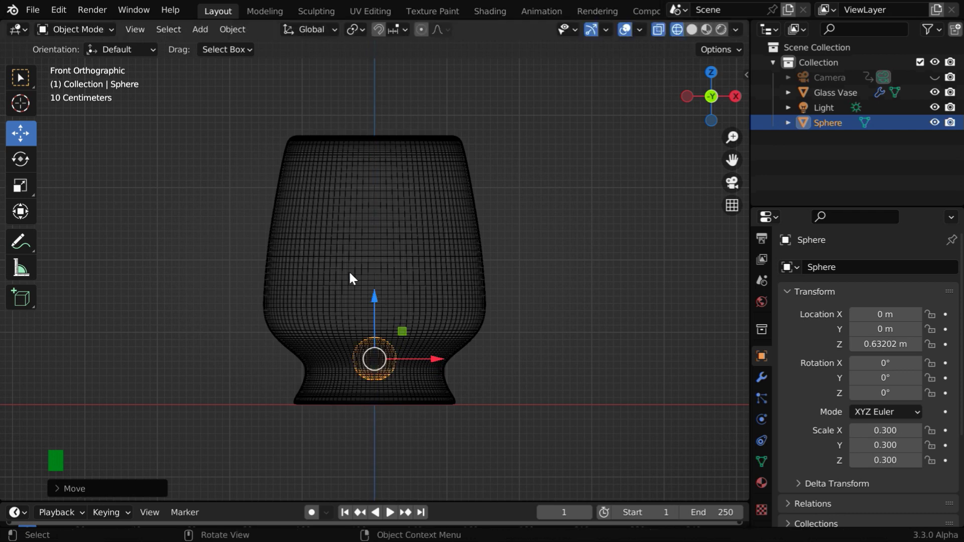
pyautogui.click(20, 79)
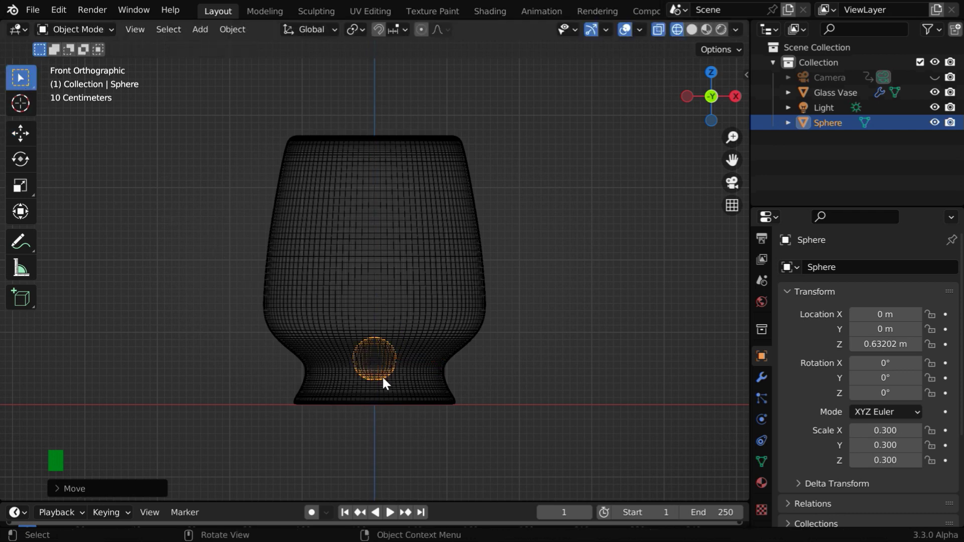
# - Give the sphere Fluid physics of type Flow and set its flow behavior to Inflow
pyautogui.click(762, 421)
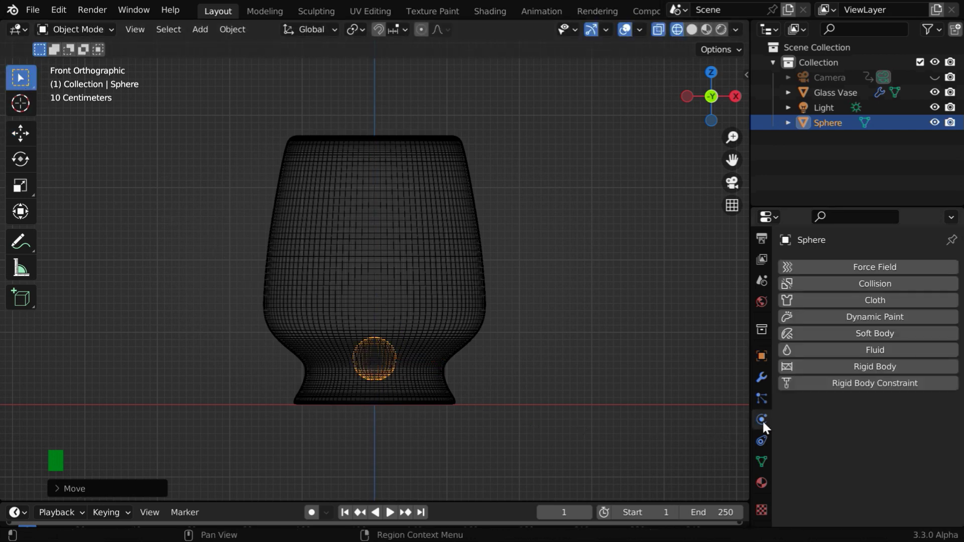
pyautogui.click(900, 348)
pyautogui.click(880, 431)
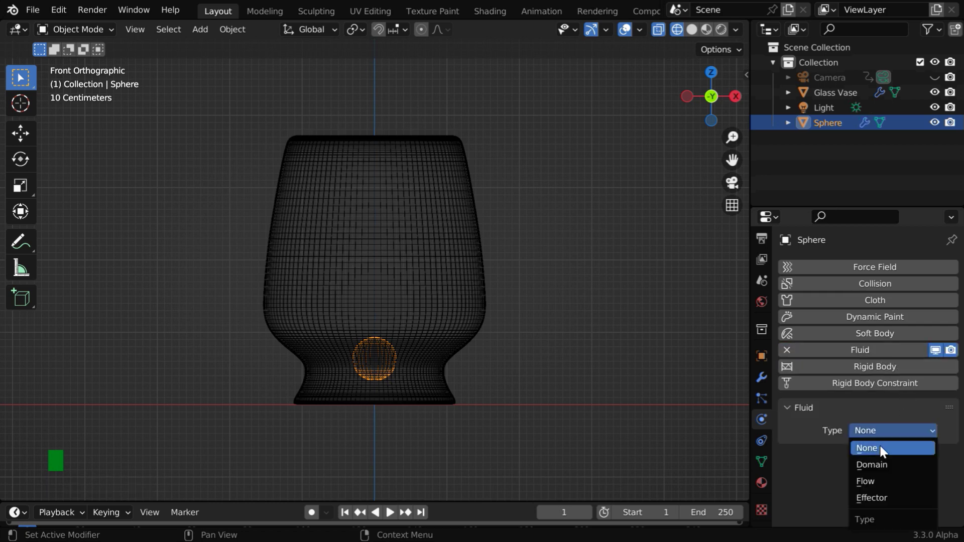
pyautogui.click(883, 478)
pyautogui.scroll(-3, 883, 477)
pyautogui.scroll(-3, 883, 477)
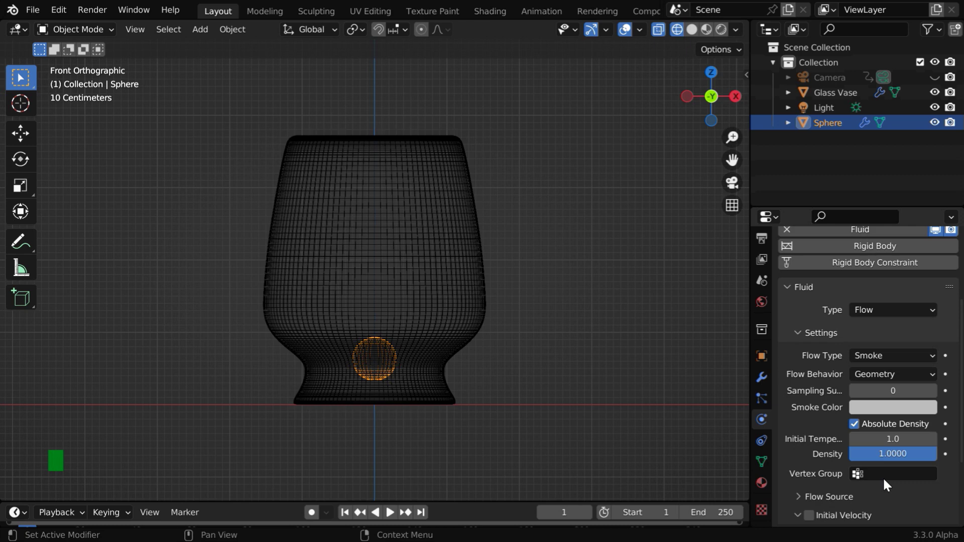
pyautogui.click(889, 375)
pyautogui.click(881, 390)
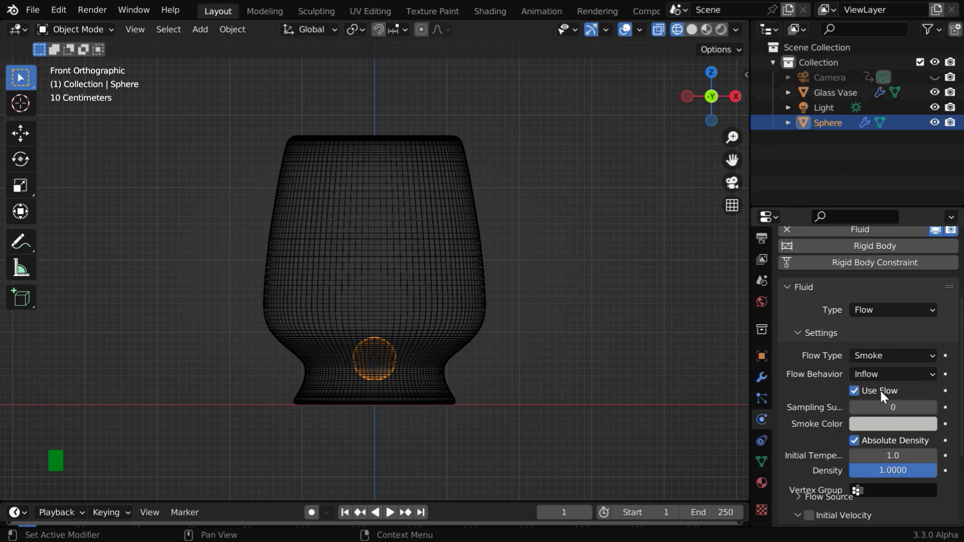
# - Enable Initial Velocity on the sphere's smoke flow and set its Normal value to 2
pyautogui.scroll(-6, 879, 390)
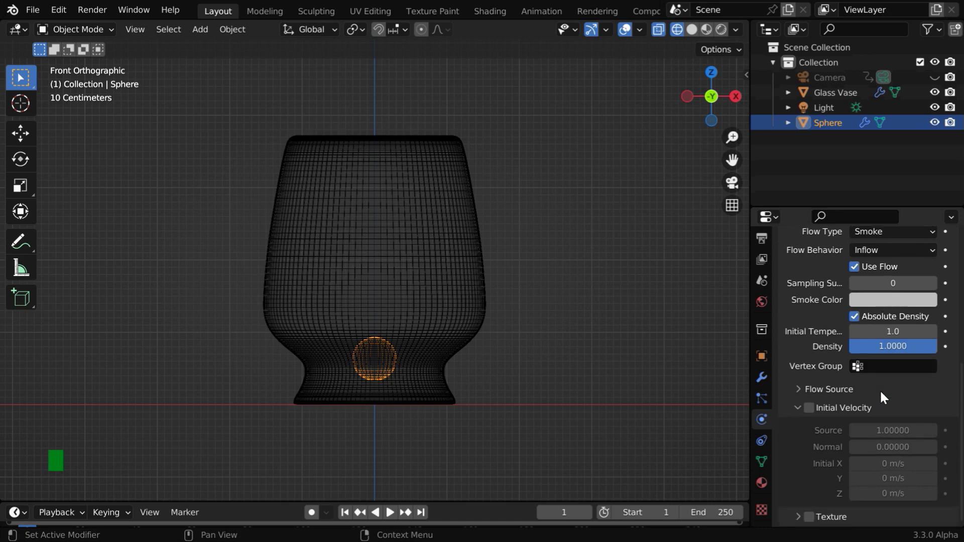
pyautogui.click(809, 407)
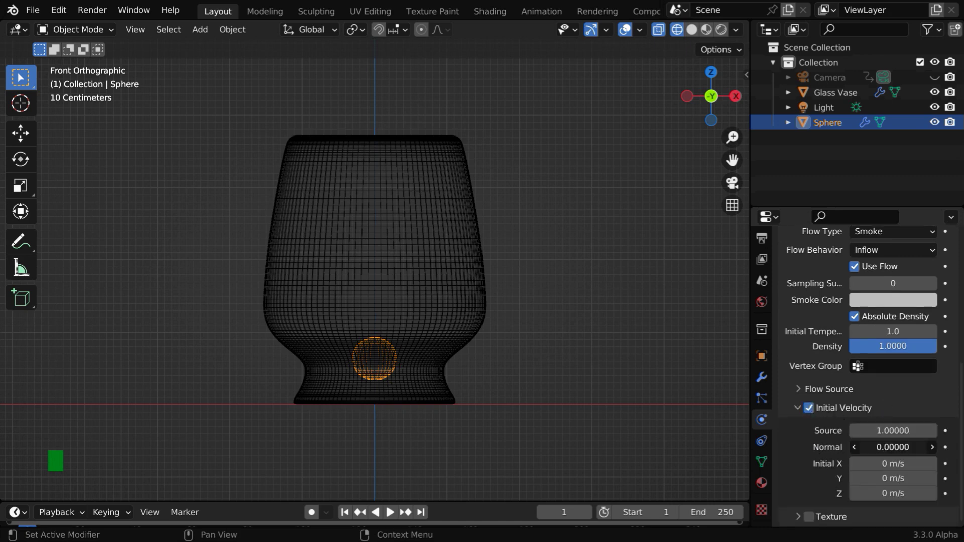
pyautogui.click(905, 448)
pyautogui.write('2')
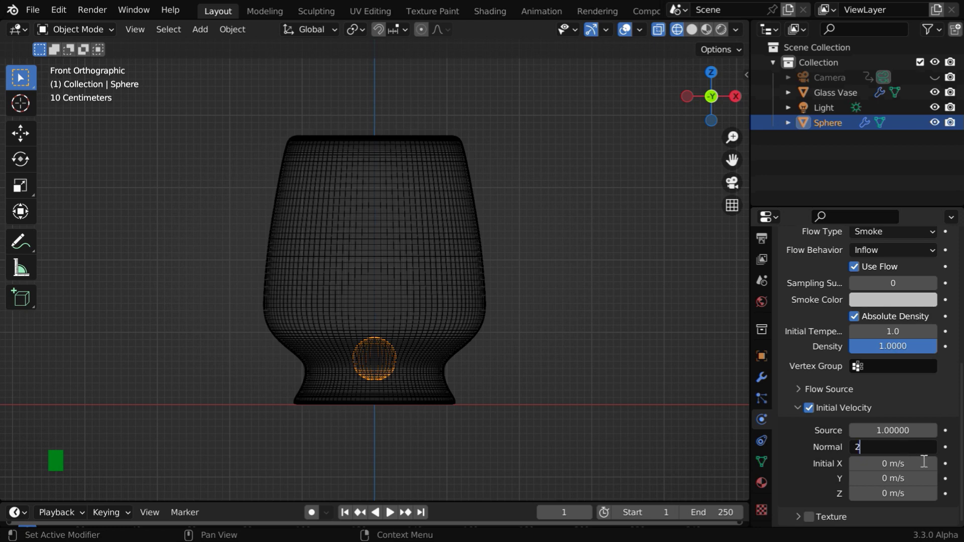
pyautogui.press('Return')
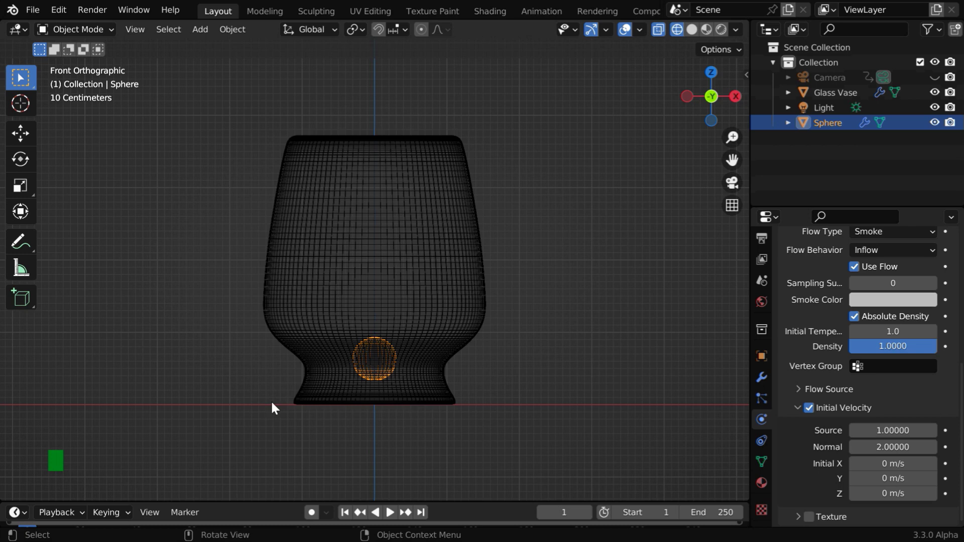
# - Add a mesh cube and set its scale to 2 on the X, Y and Z axes
pyautogui.click(200, 29)
pyautogui.moveTo(211, 47)
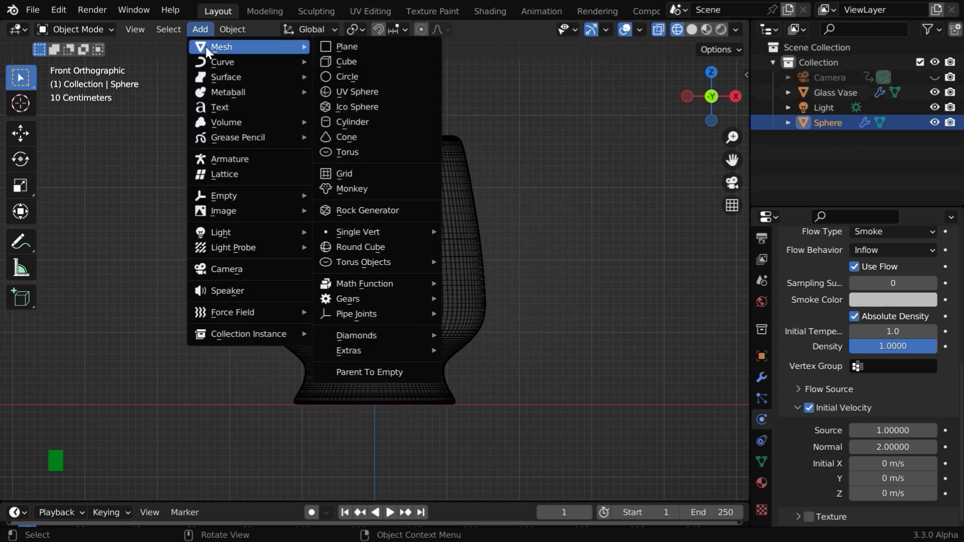
pyautogui.click(362, 61)
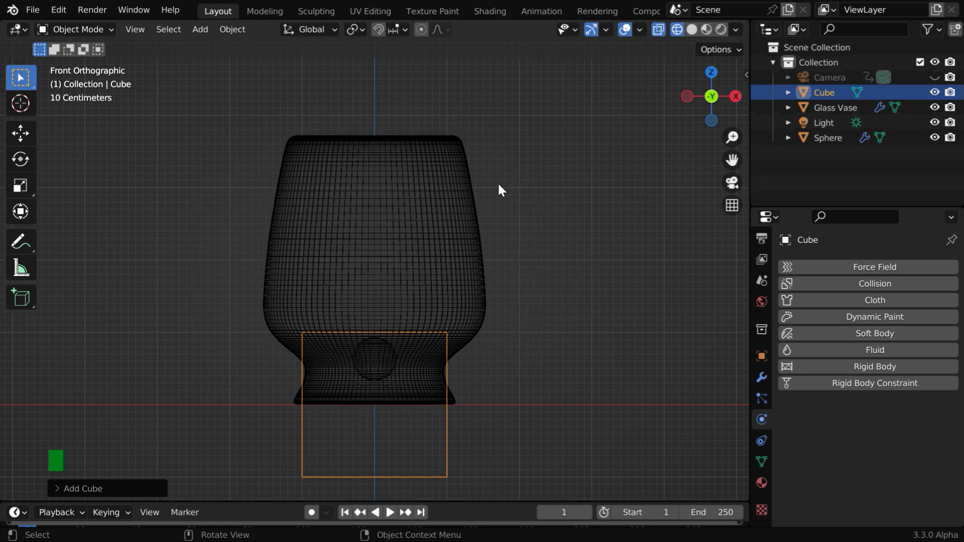
pyautogui.click(762, 356)
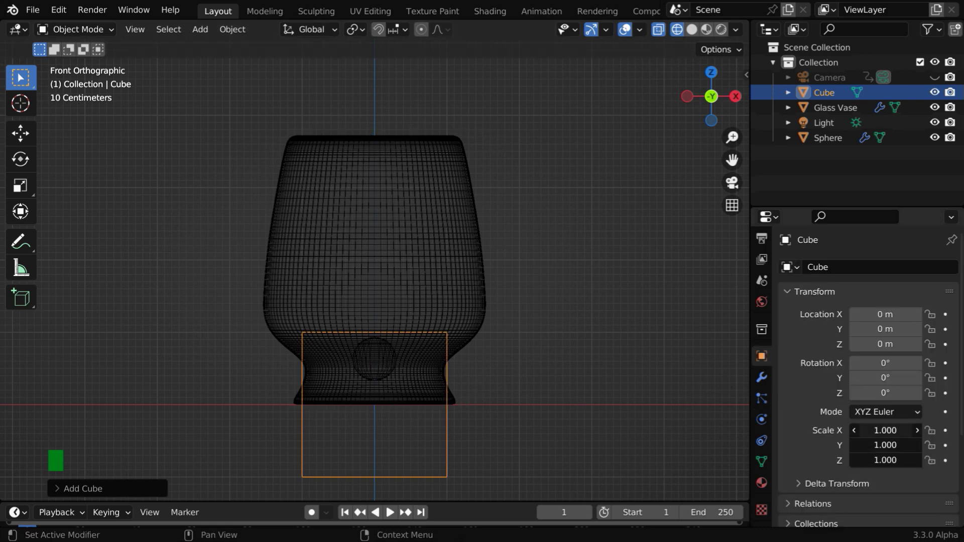
pyautogui.moveTo(885, 430); pyautogui.dragTo(886, 461)
pyautogui.write('2')
pyautogui.press('Return')
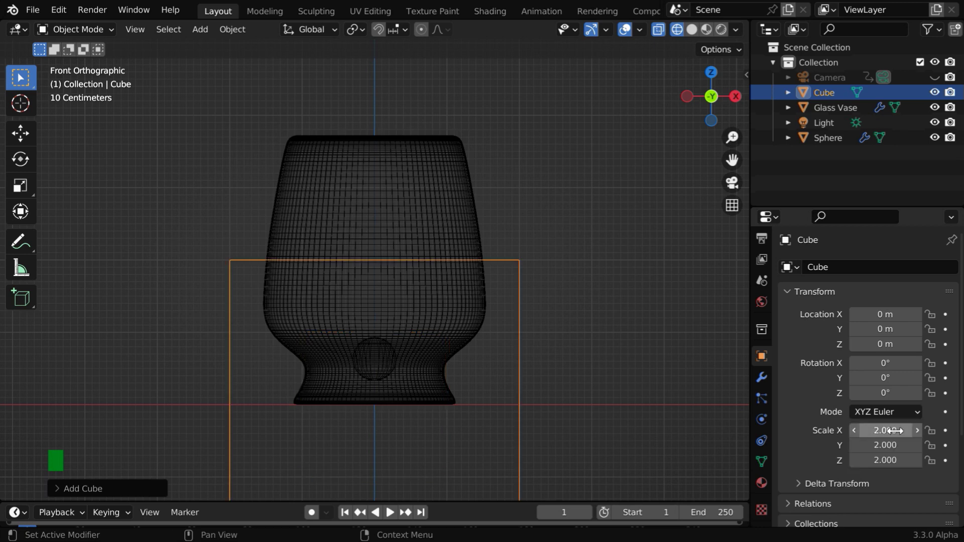
# - Move the cube up along Z to about 1.9 m so that it encloses the whole vase
pyautogui.click(29, 140)
pyautogui.moveTo(375, 332); pyautogui.dragTo(374, 208)
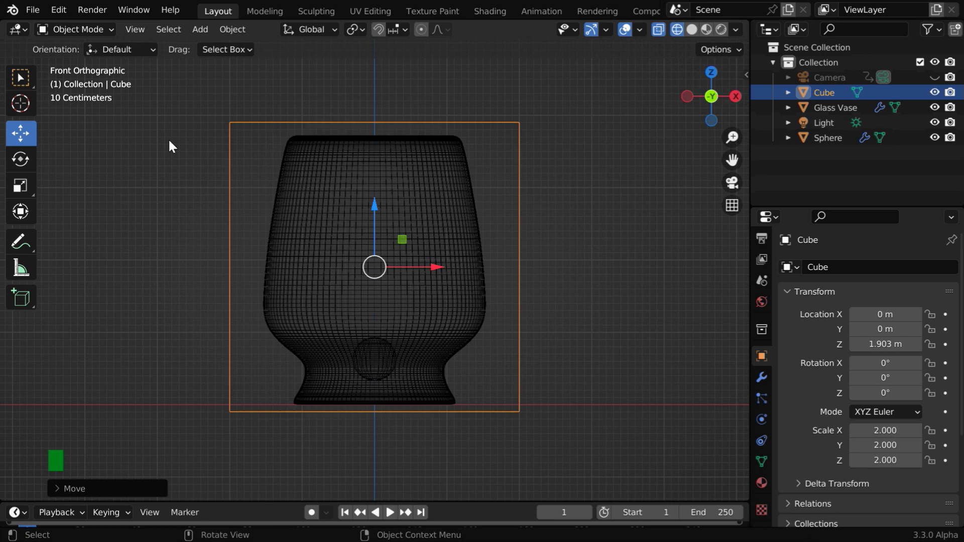
pyautogui.click(20, 77)
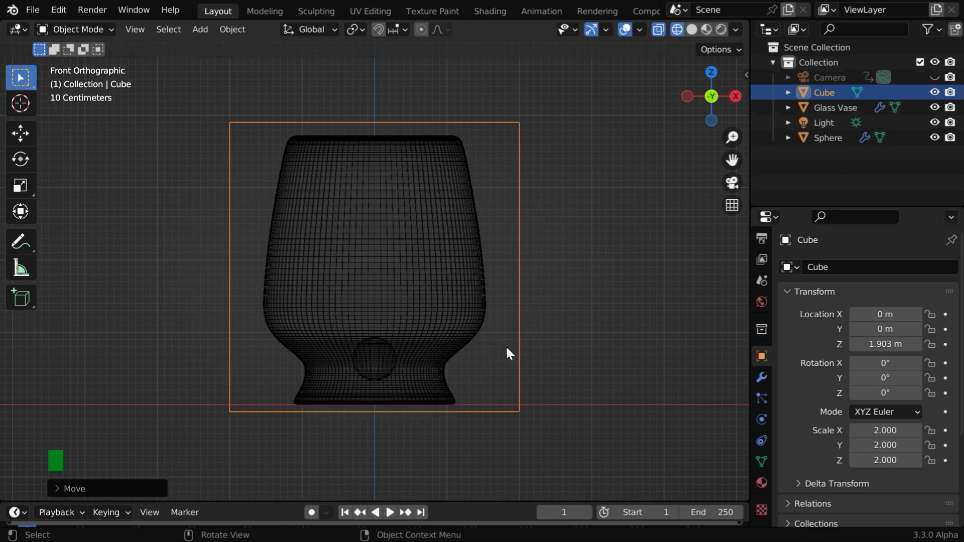
# - Give the cube Fluid physics and set its fluid type to Domain
pyautogui.click(761, 420)
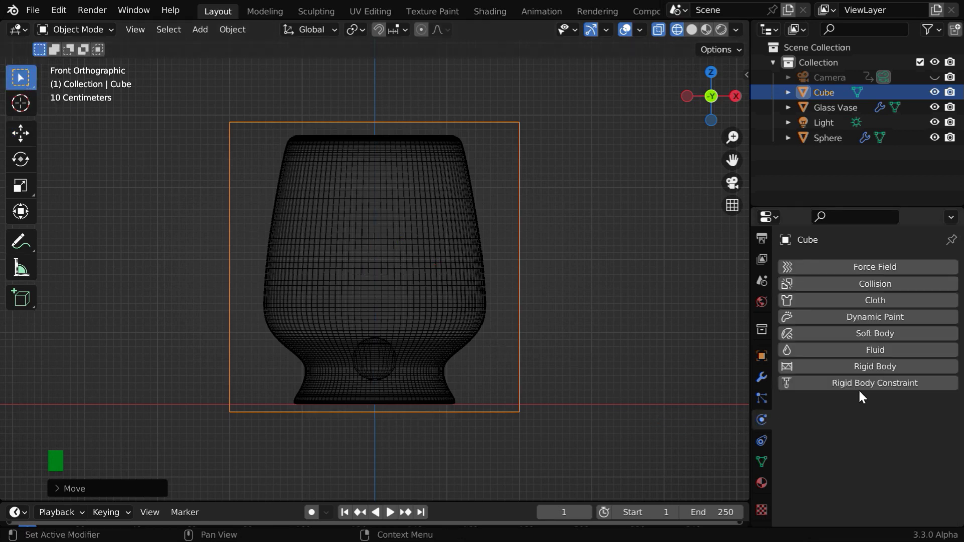
pyautogui.click(887, 352)
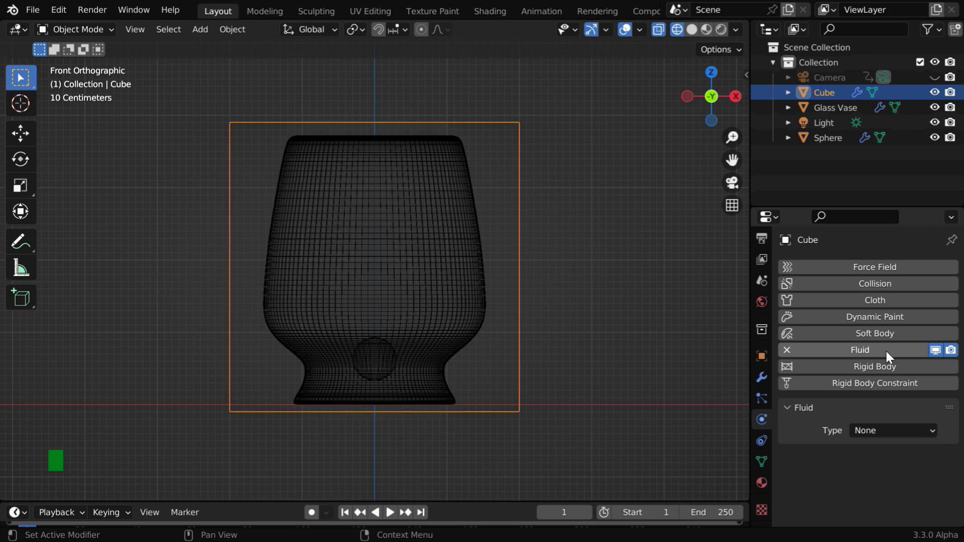
pyautogui.click(901, 430)
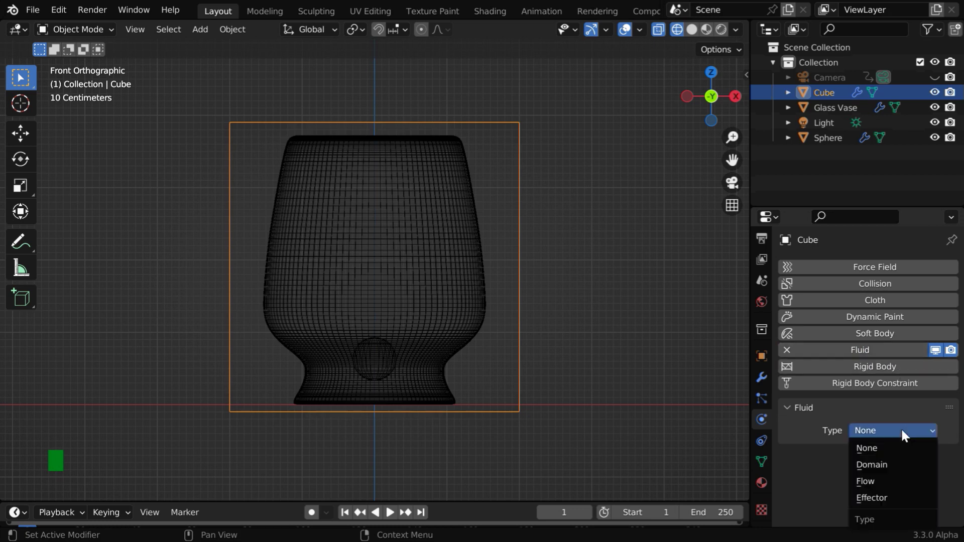
pyautogui.click(894, 463)
# - Look through the cube's gas domain settings and play back the smoke simulation to about frame 179
pyautogui.scroll(-5, 890, 452)
pyautogui.scroll(-6, 888, 448)
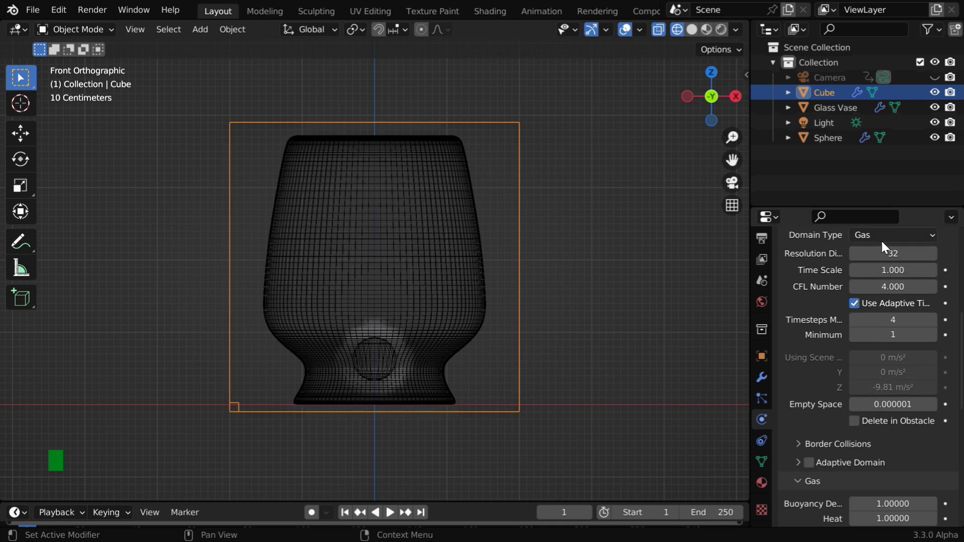
pyautogui.click(391, 513)
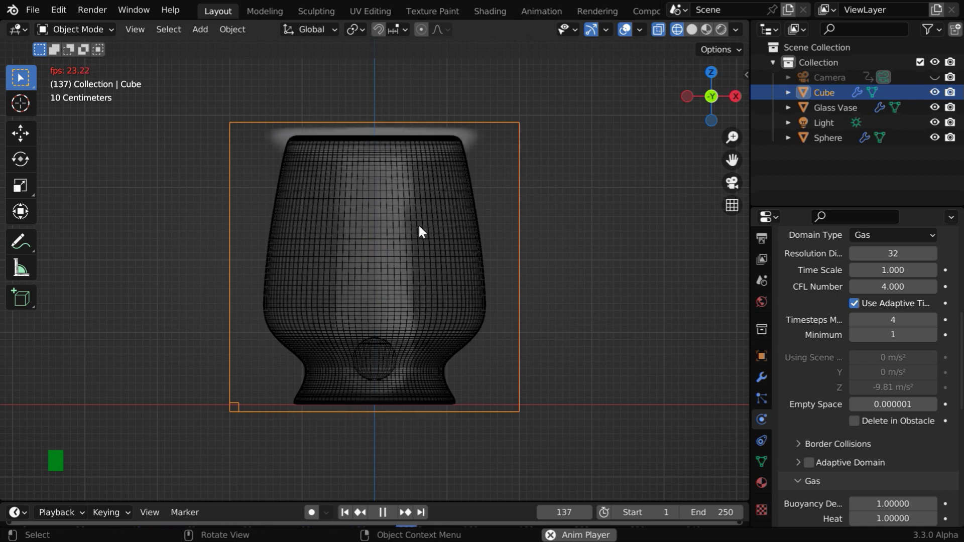
pyautogui.click(385, 515)
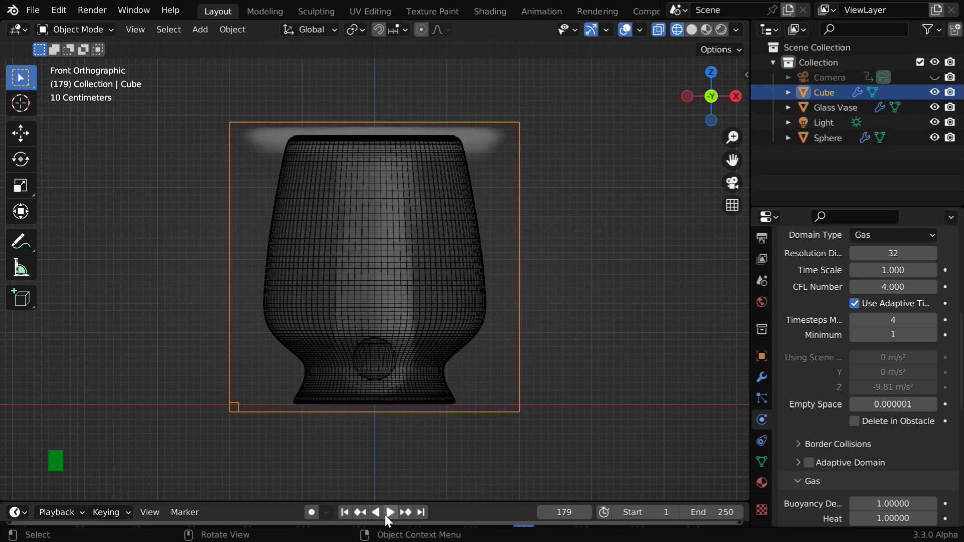
# - Give the glass vase Fluid physics, set its type to Effector with Collision as the effector type, enable Is Planar, and deselect the vase
pyautogui.click(454, 309)
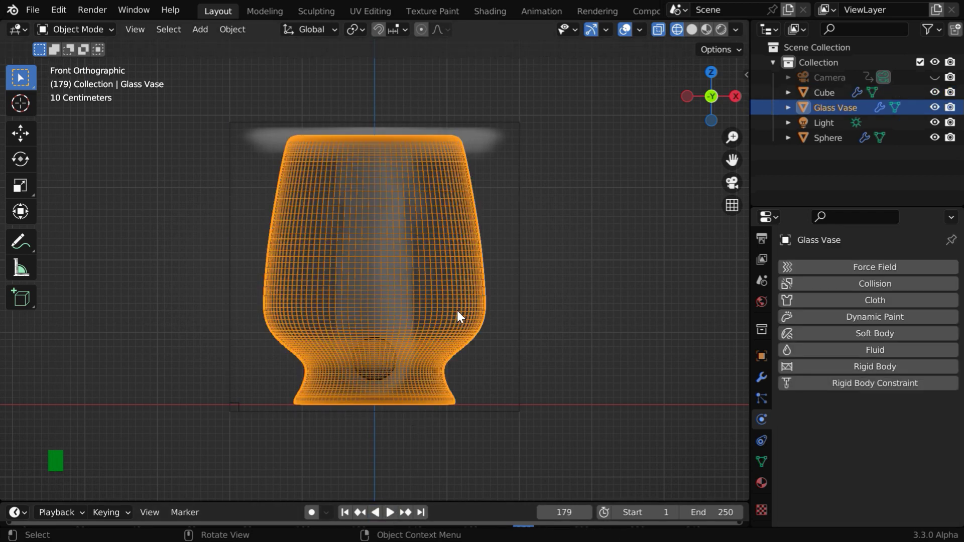
pyautogui.click(890, 350)
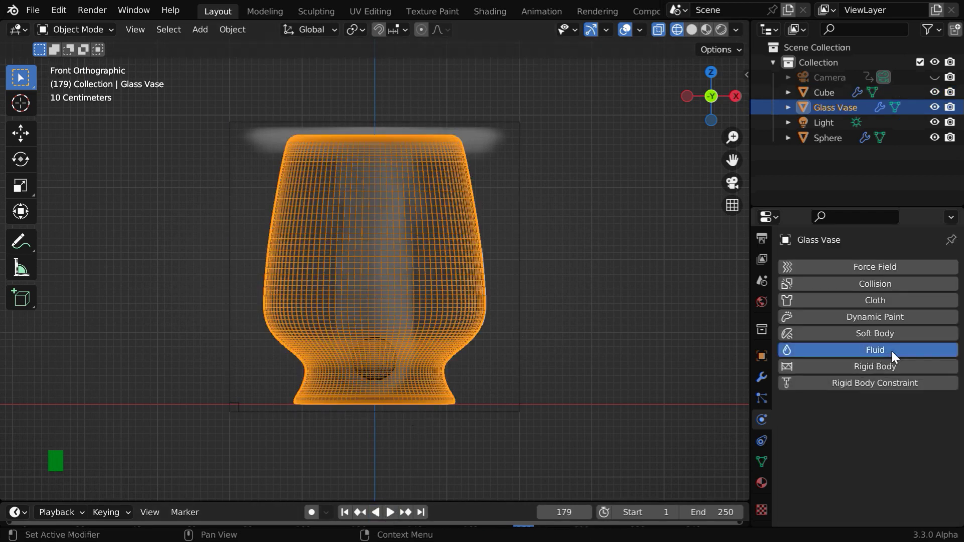
pyautogui.click(872, 431)
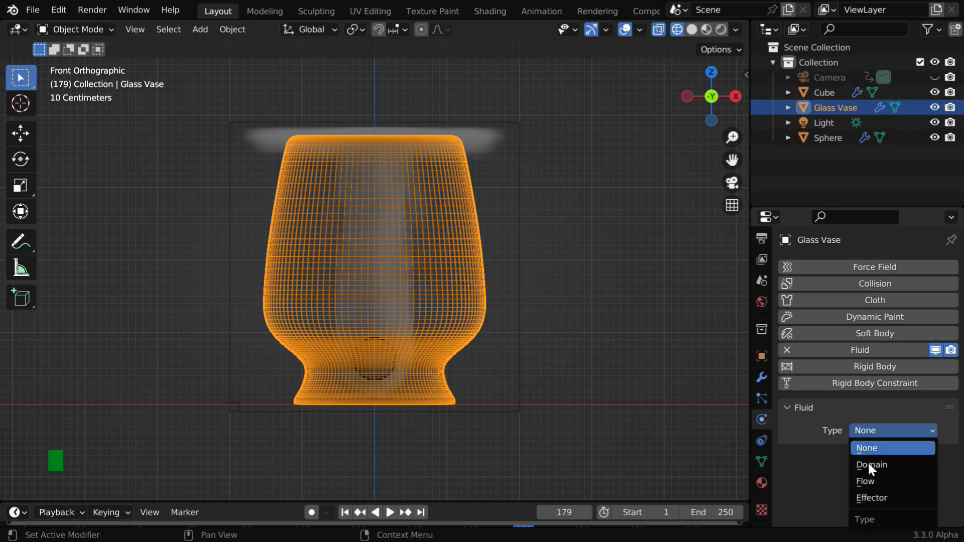
pyautogui.click(871, 499)
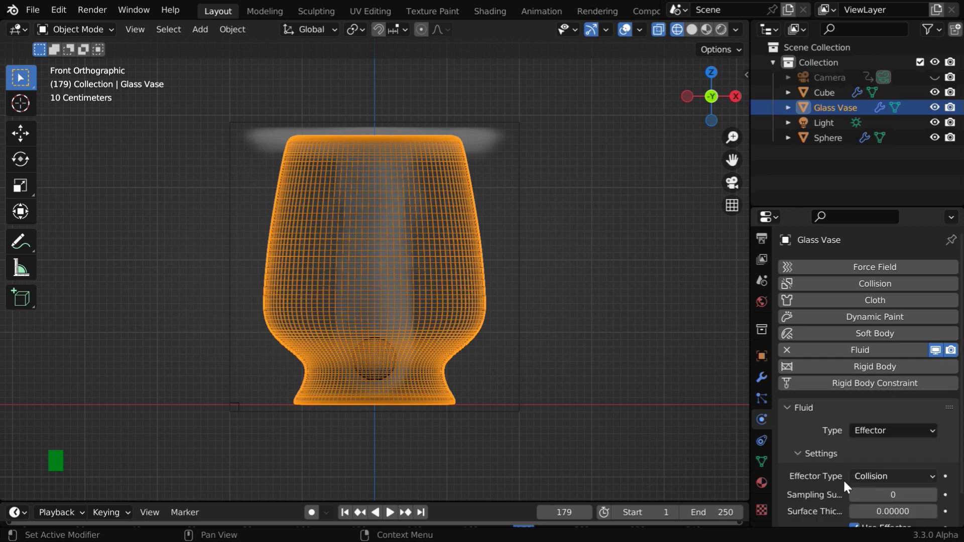
pyautogui.scroll(-2, 885, 477)
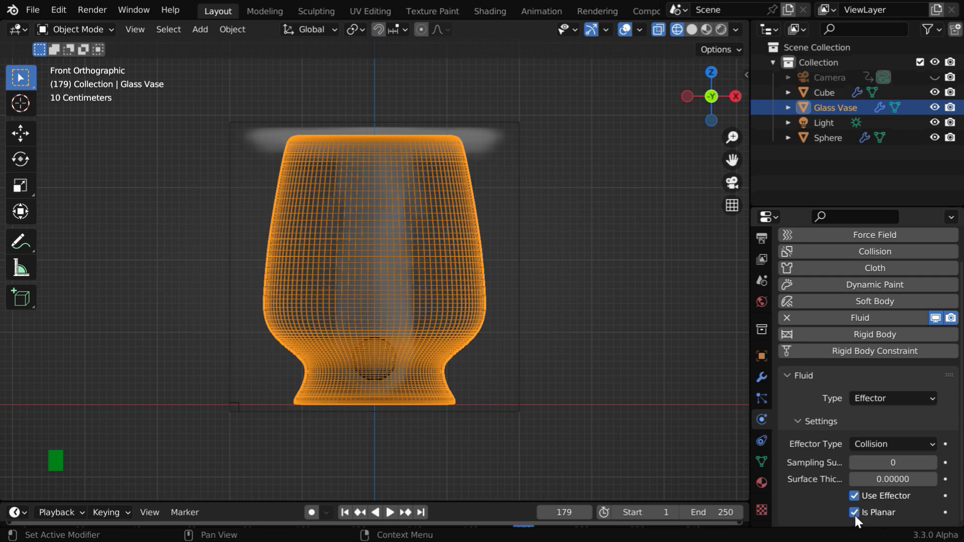
pyautogui.click(577, 481)
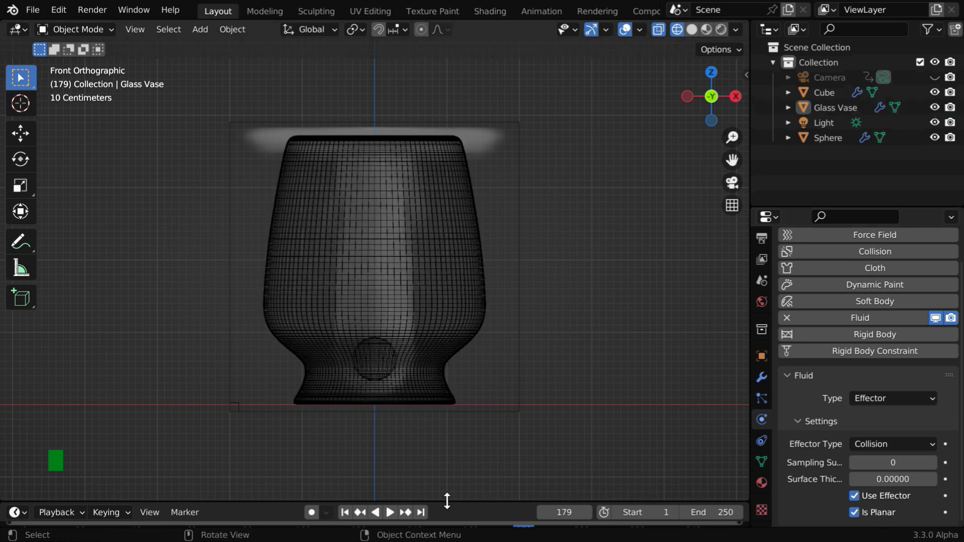
# - Replay the smoke simulation from frame 1 and stop it with the domain cube selected
pyautogui.click(345, 513)
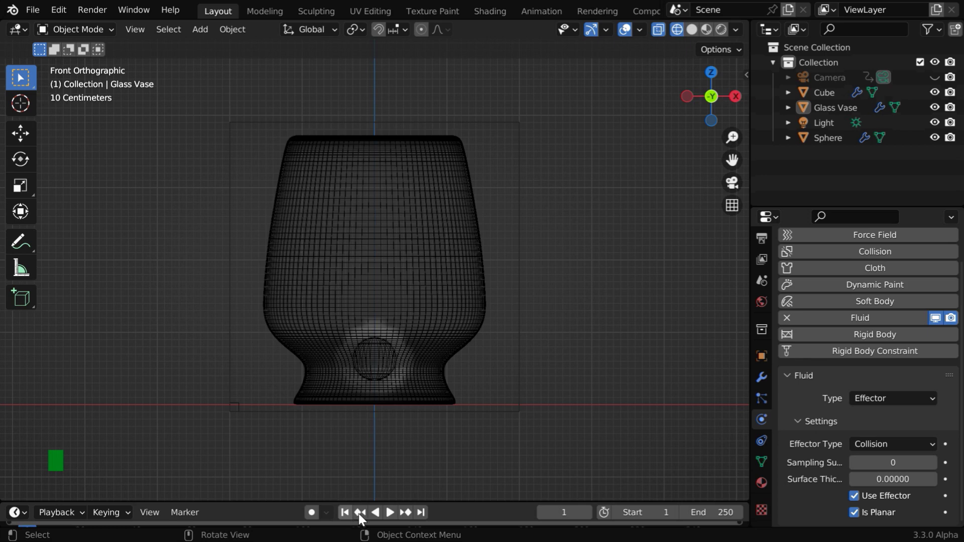
pyautogui.click(388, 512)
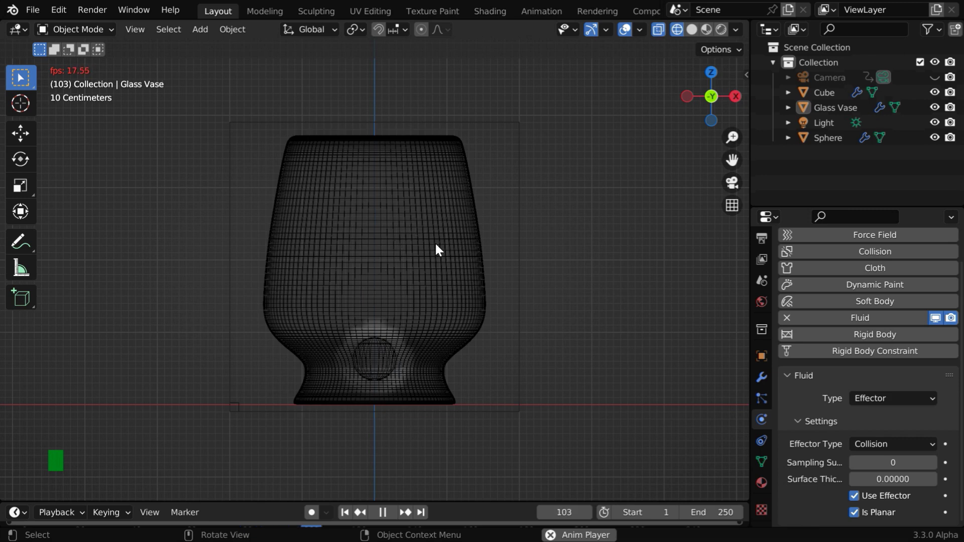
pyautogui.click(519, 216)
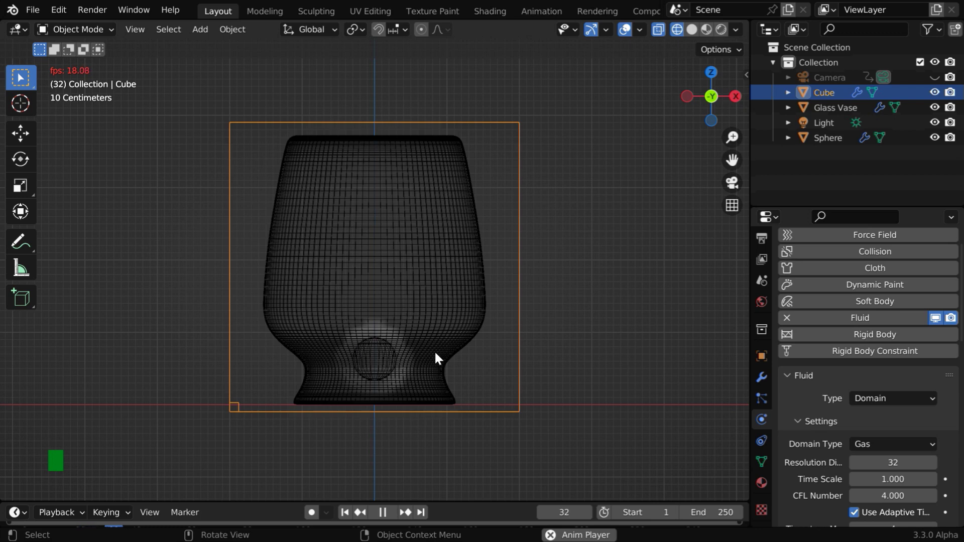
pyautogui.click(382, 512)
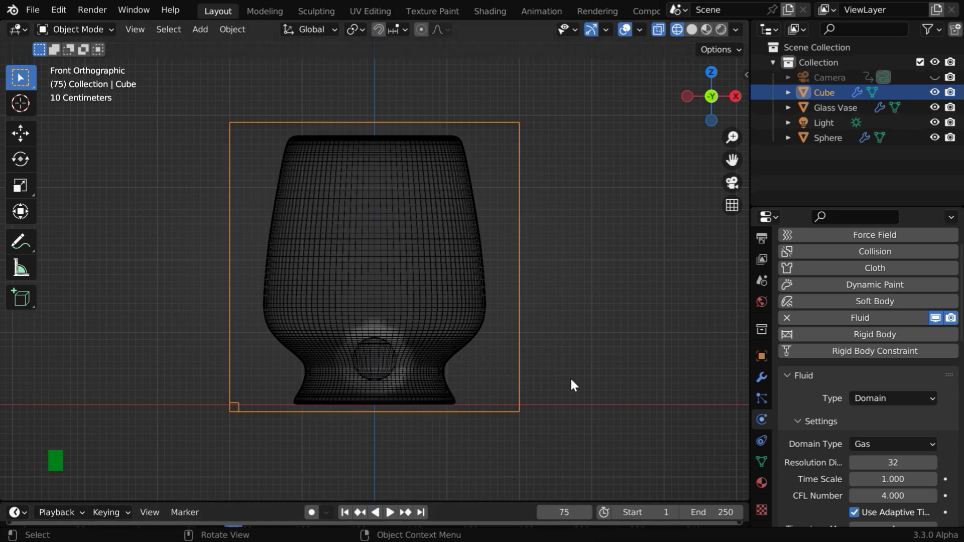
# - Enable Adaptive Domain on the cube and replay the simulation from frame 1 to about frame 241
pyautogui.scroll(-12, 830, 405)
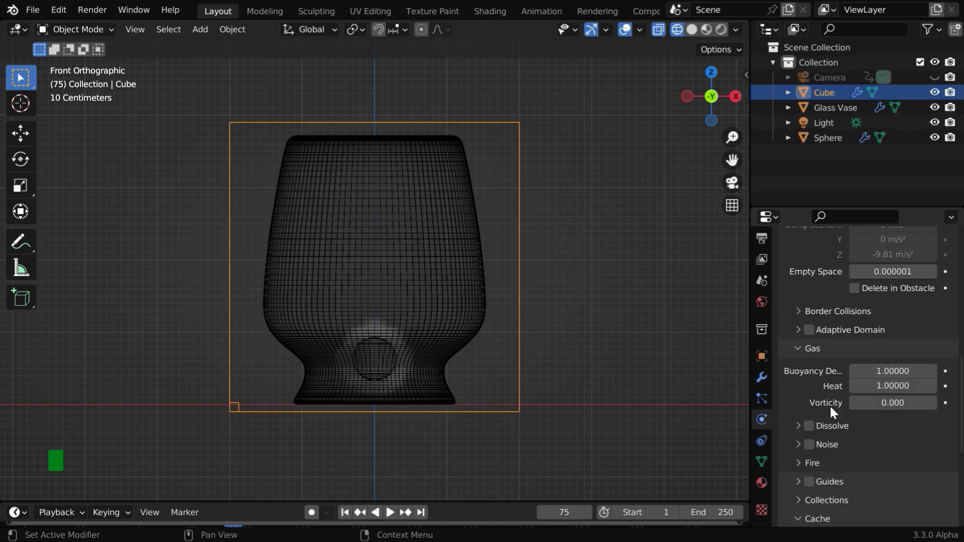
pyautogui.click(809, 329)
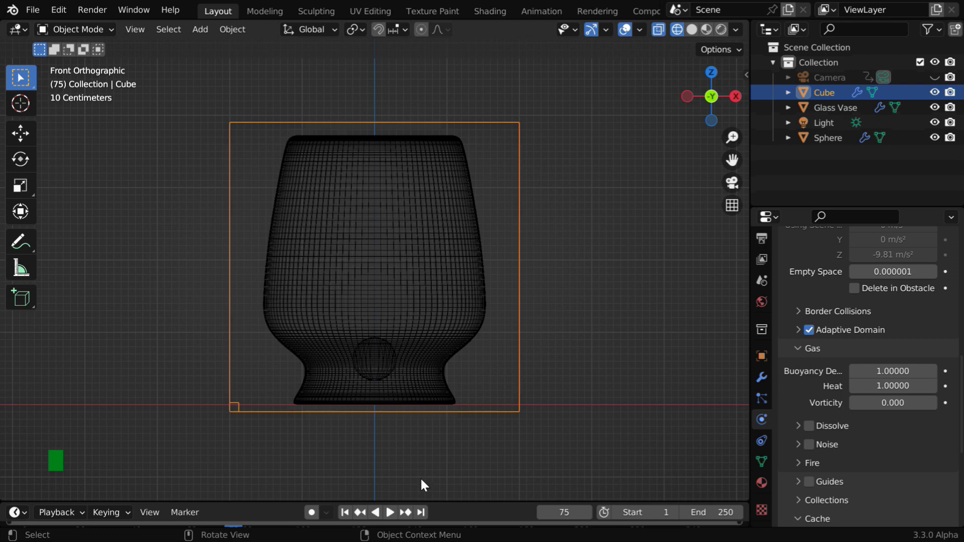
pyautogui.click(345, 513)
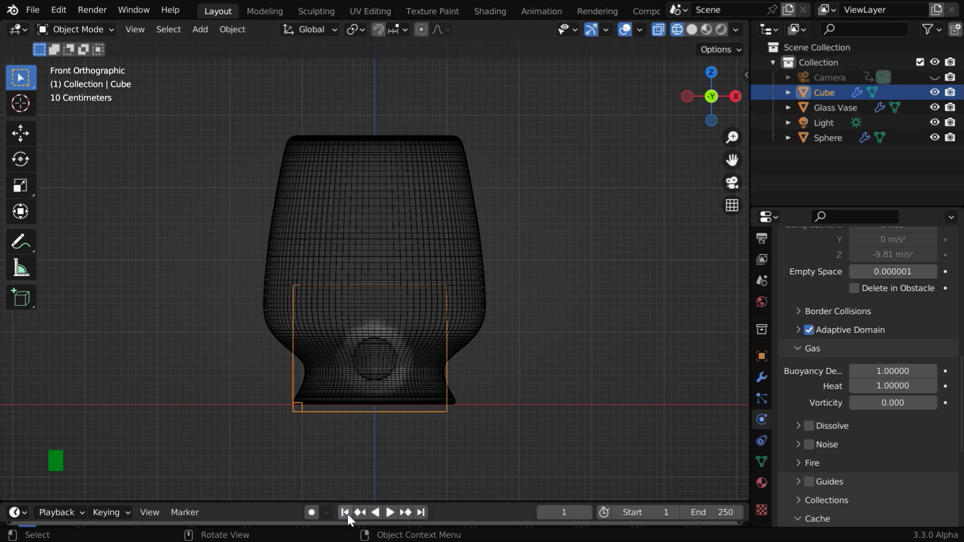
pyautogui.click(390, 512)
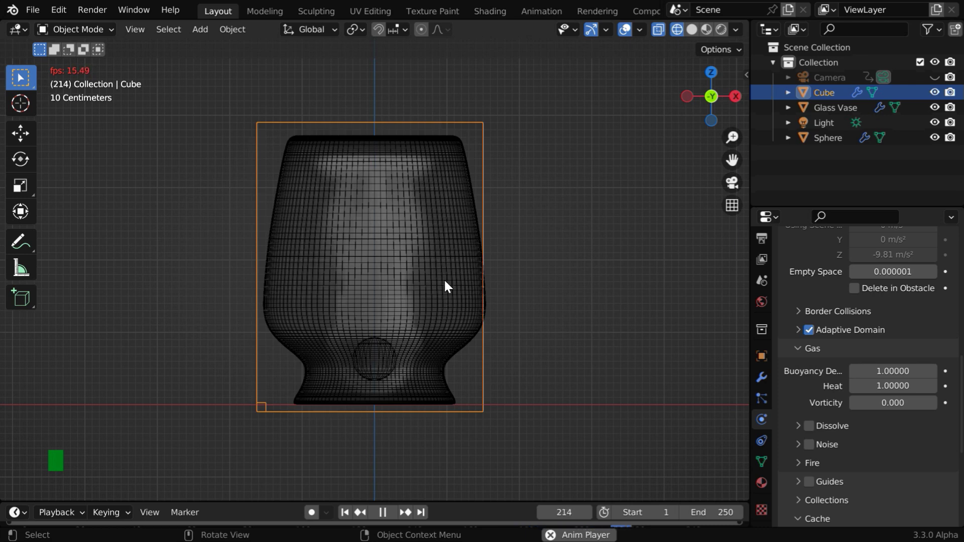
pyautogui.press('space')
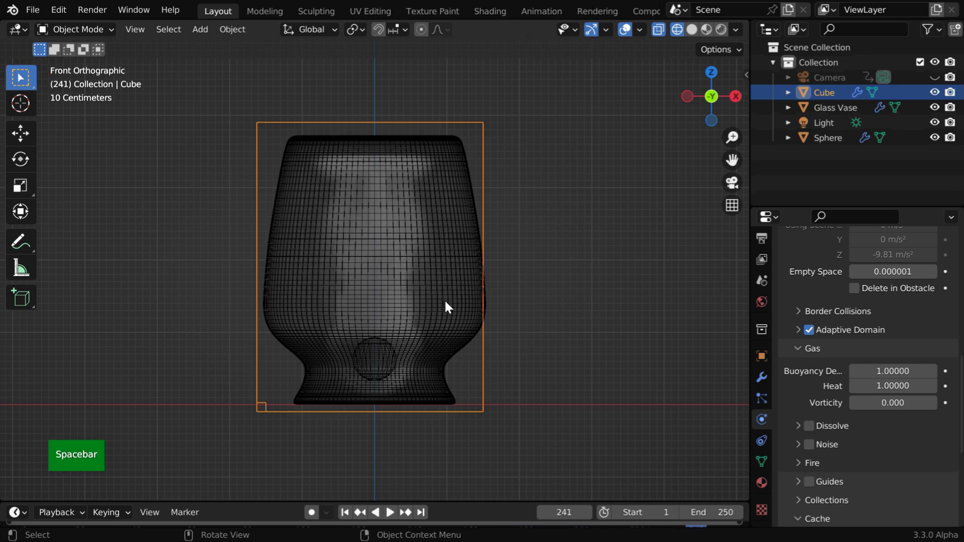
# - Inspect the smoke inside the vase in perspective from several sides, with the inflow sphere selected
pyautogui.press('KP_5')
pyautogui.moveTo(505, 359); pyautogui.dragTo(472, 366, button='middle')
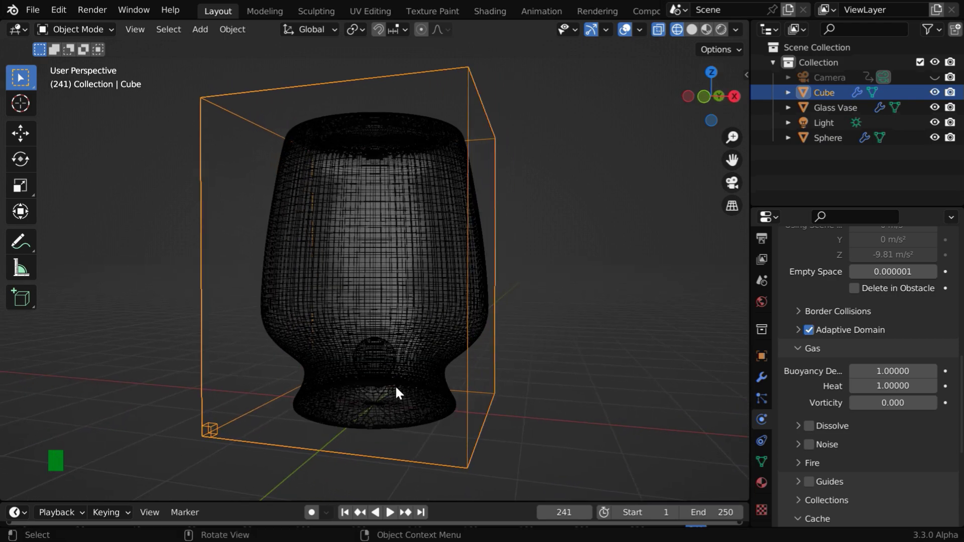
pyautogui.click(387, 364)
pyautogui.click(387, 364)
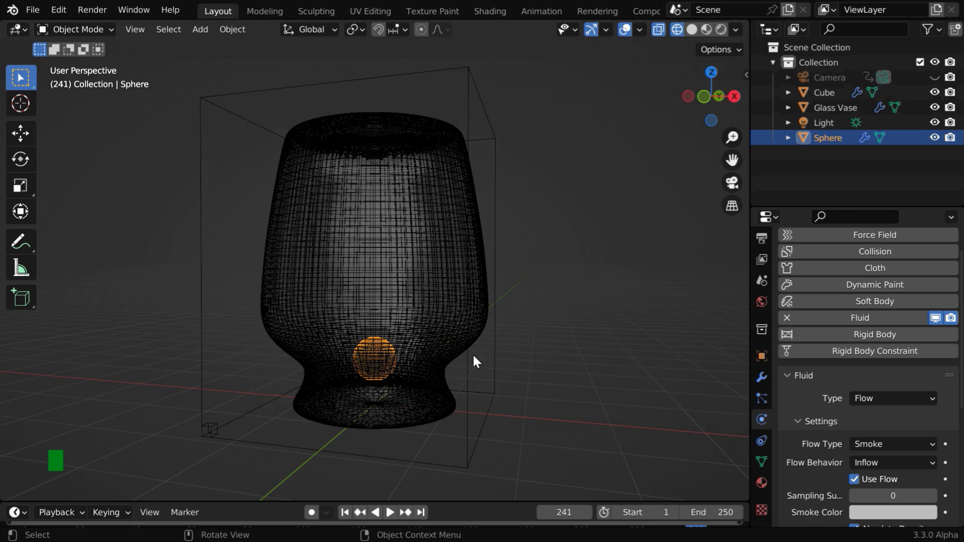
pyautogui.moveTo(496, 384); pyautogui.dragTo(337, 393, button='middle')
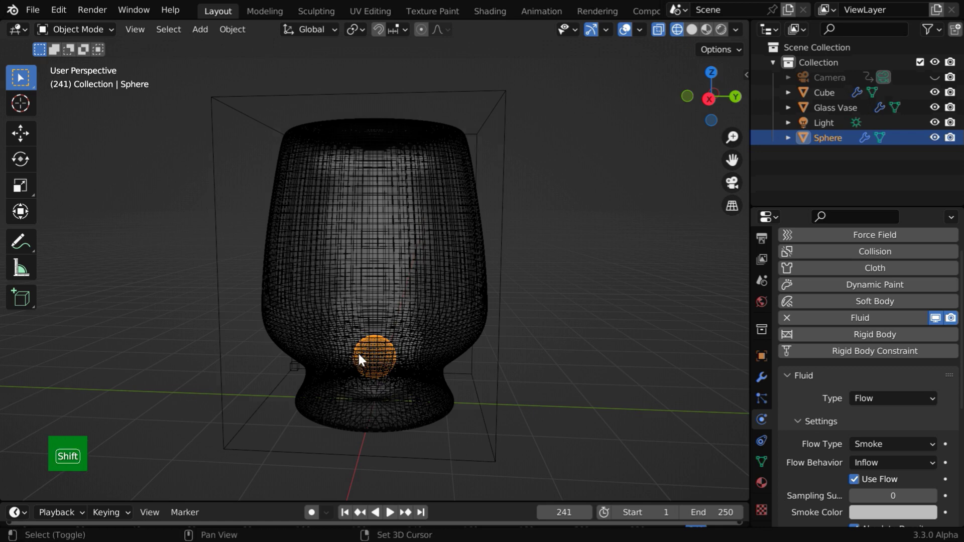
pyautogui.keyDown('shift'); pyautogui.moveTo(358, 354); pyautogui.dragTo(462, 357, button='middle'); pyautogui.keyUp('shift')
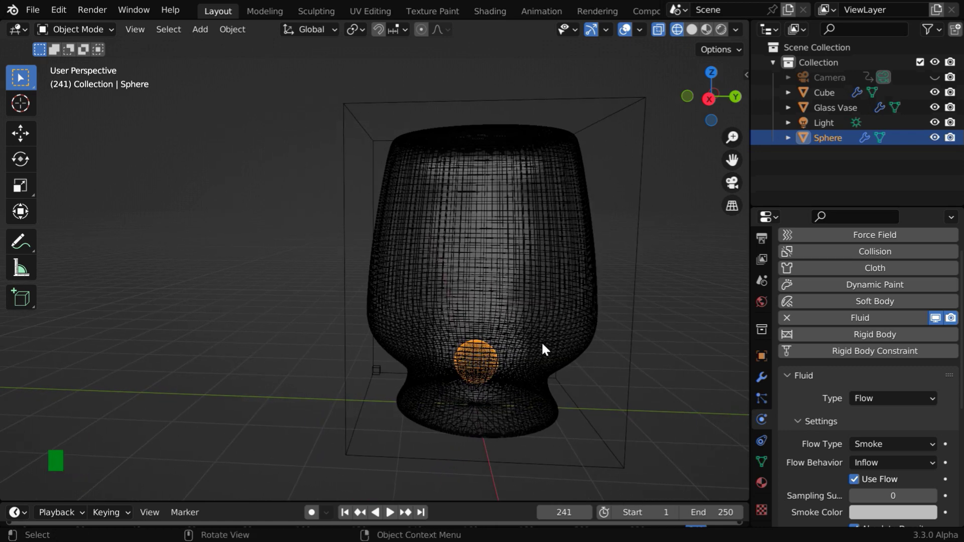
# - Unhide the camera and select it to check its position relative to the domain cube
pyautogui.click(632, 326)
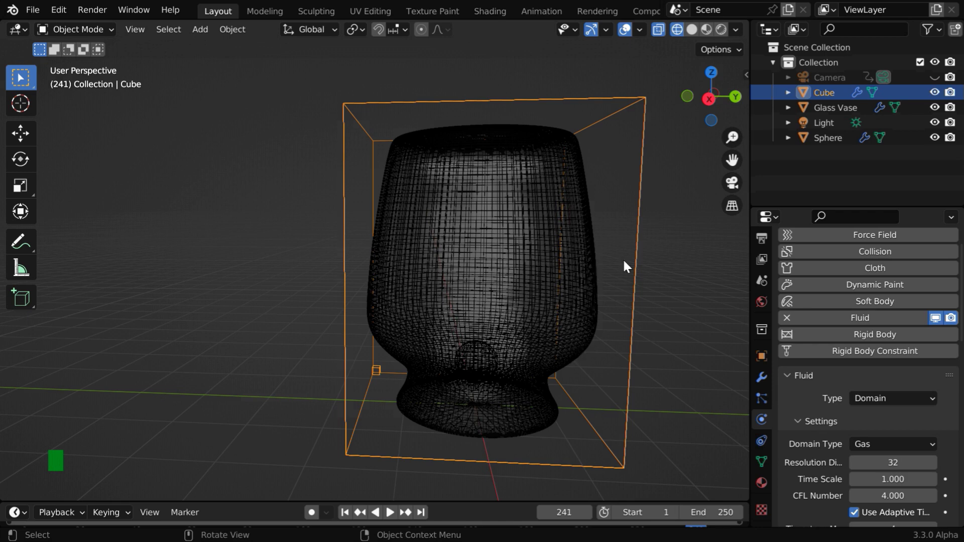
pyautogui.click(934, 77)
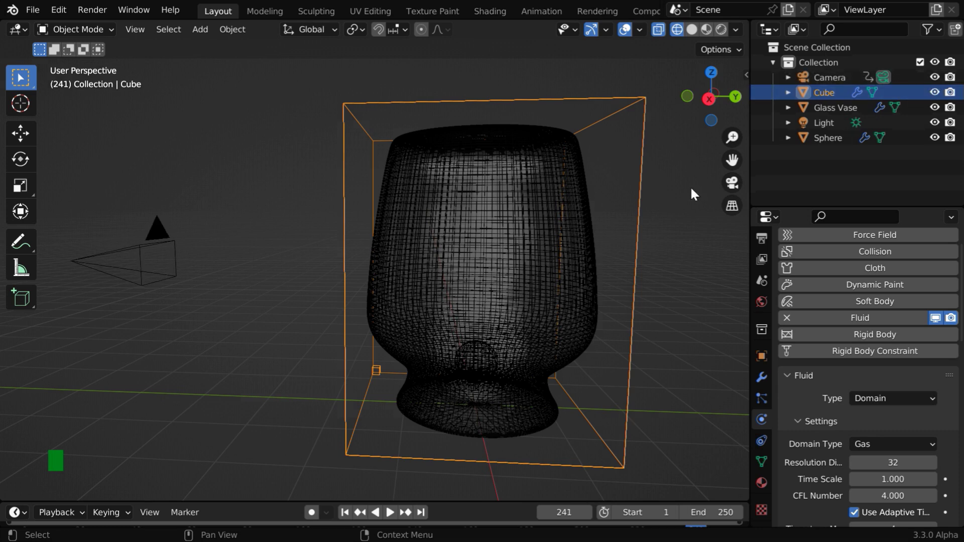
pyautogui.click(134, 282)
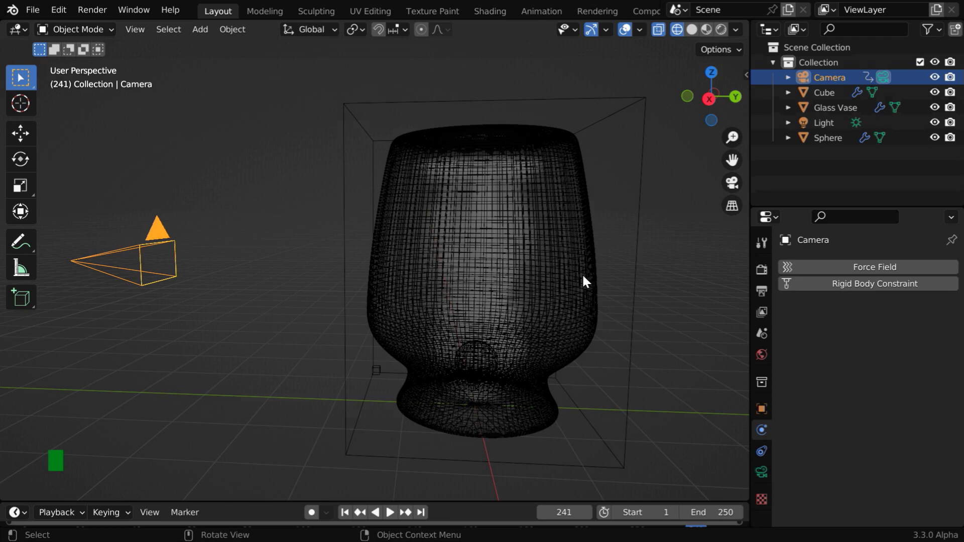
# - Select the domain cube and turn off its Adaptive Domain option
pyautogui.click(633, 317)
pyautogui.scroll(-8, 824, 399)
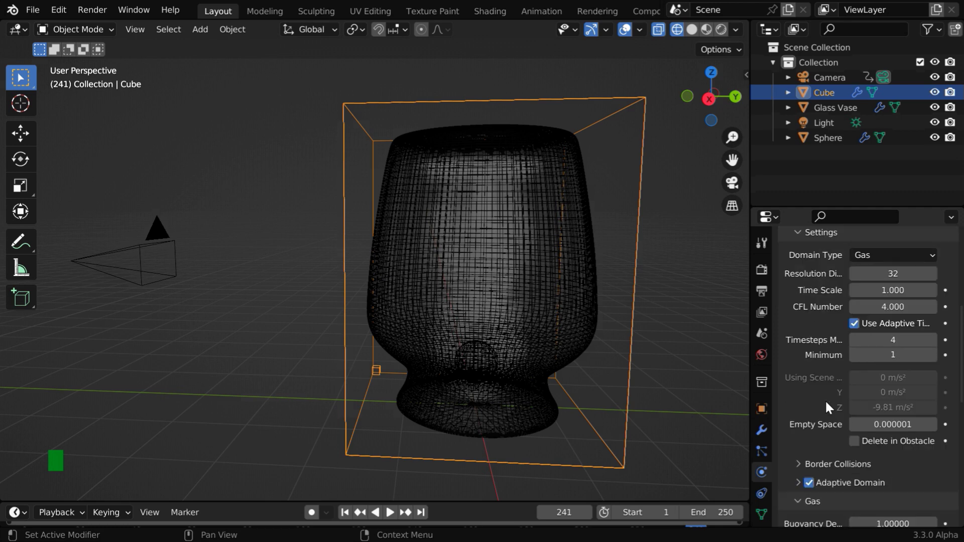
pyautogui.scroll(-6, 825, 400)
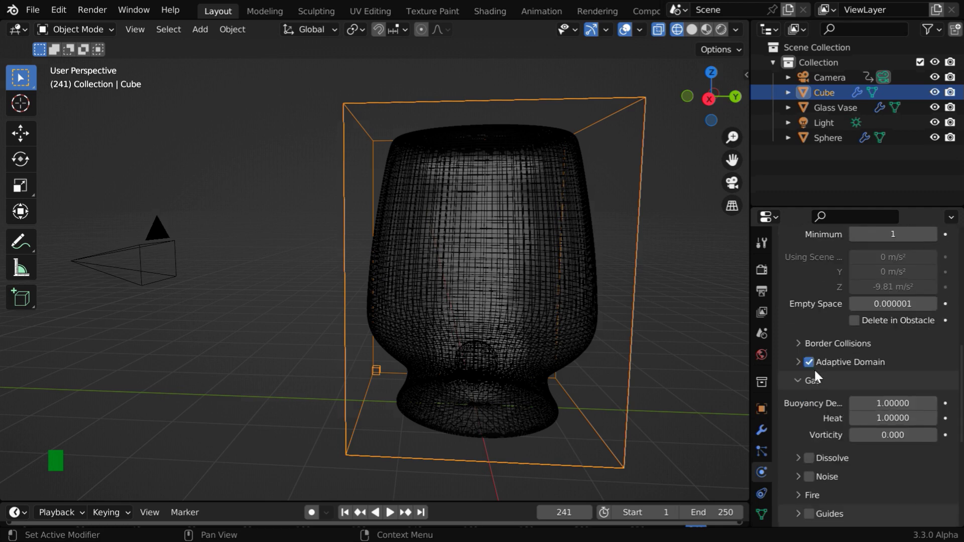
pyautogui.click(810, 363)
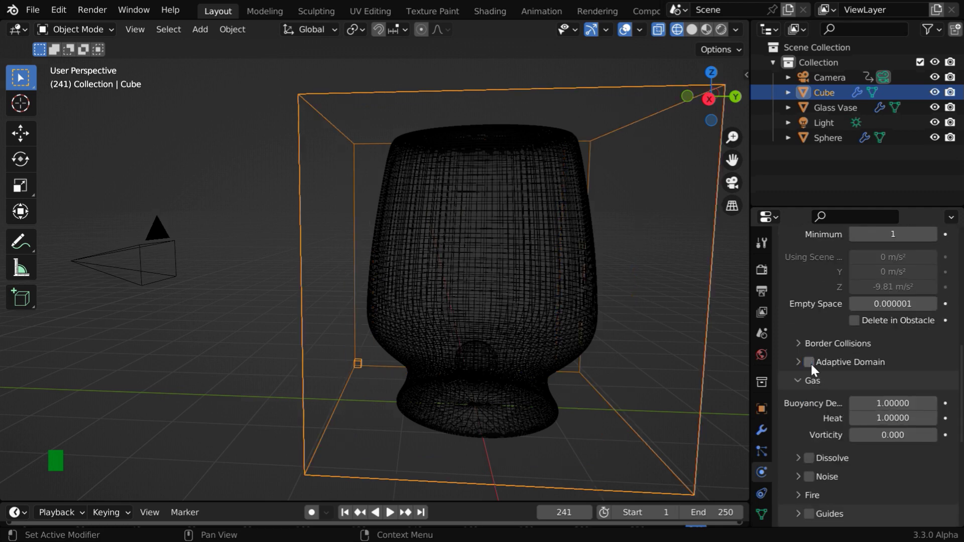
# - Move the domain cube along Y toward the camera until its far face cuts slightly into the vase, and hide the camera
pyautogui.press('KP_3')
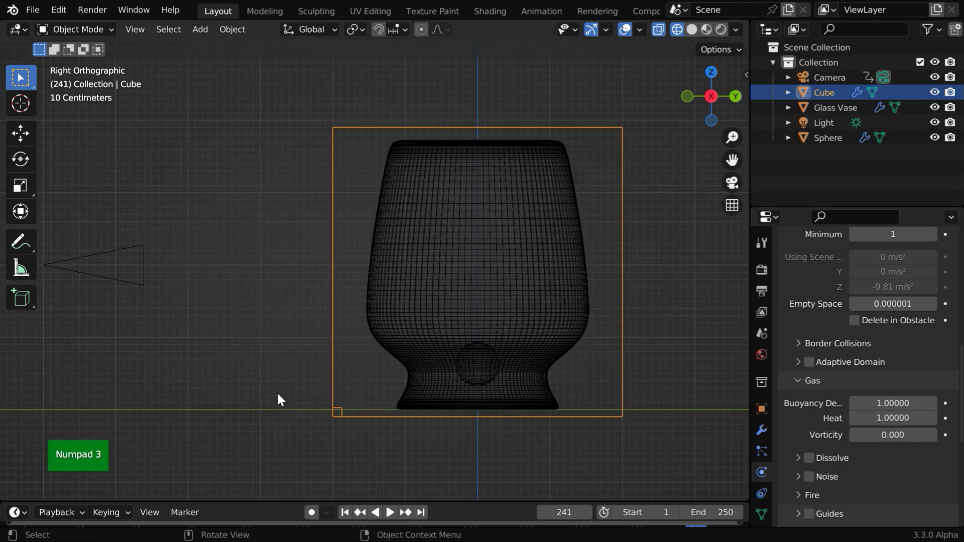
pyautogui.click(20, 134)
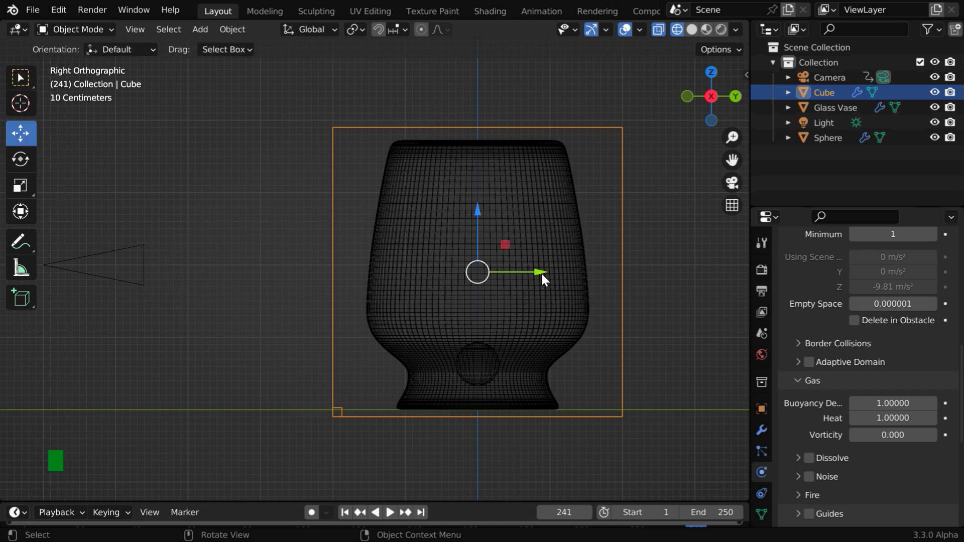
pyautogui.moveTo(542, 274); pyautogui.dragTo(497, 266)
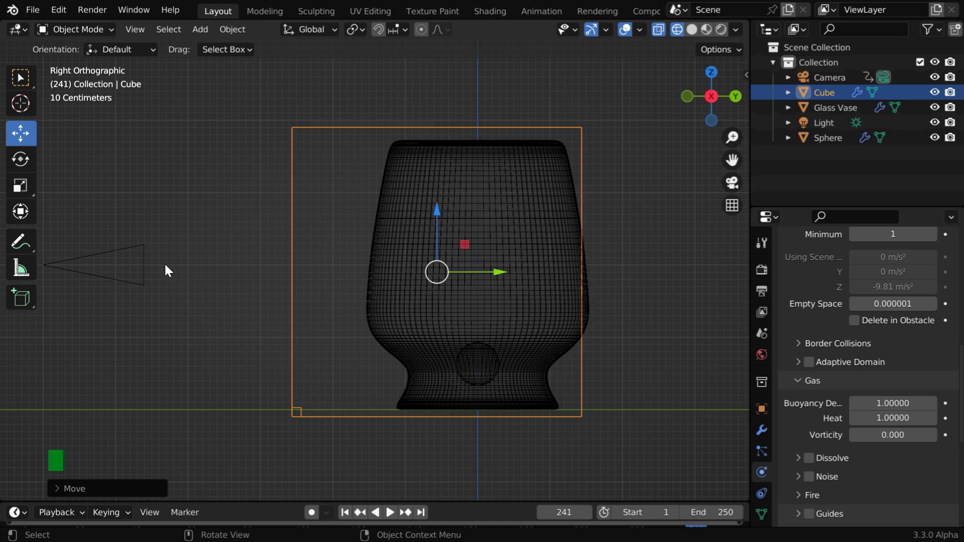
pyautogui.click(934, 78)
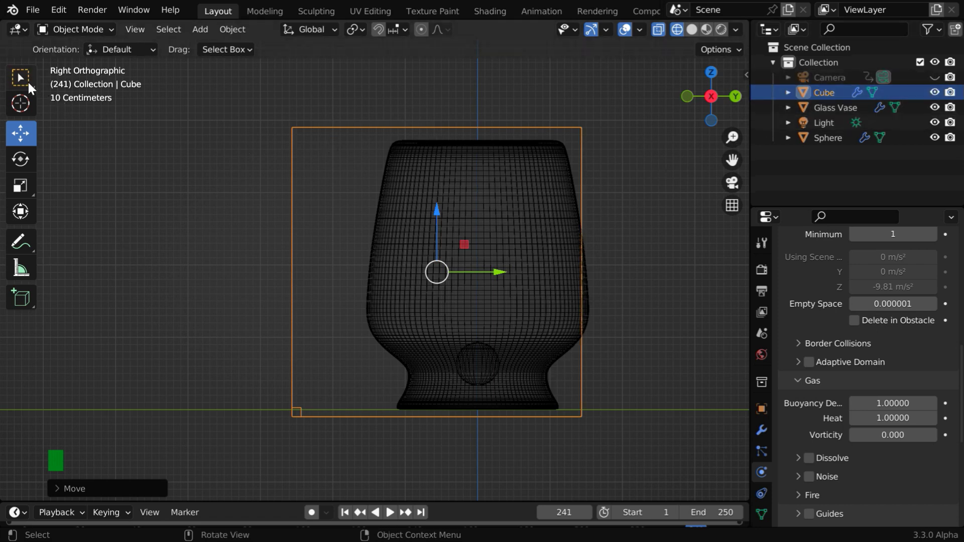
pyautogui.click(21, 78)
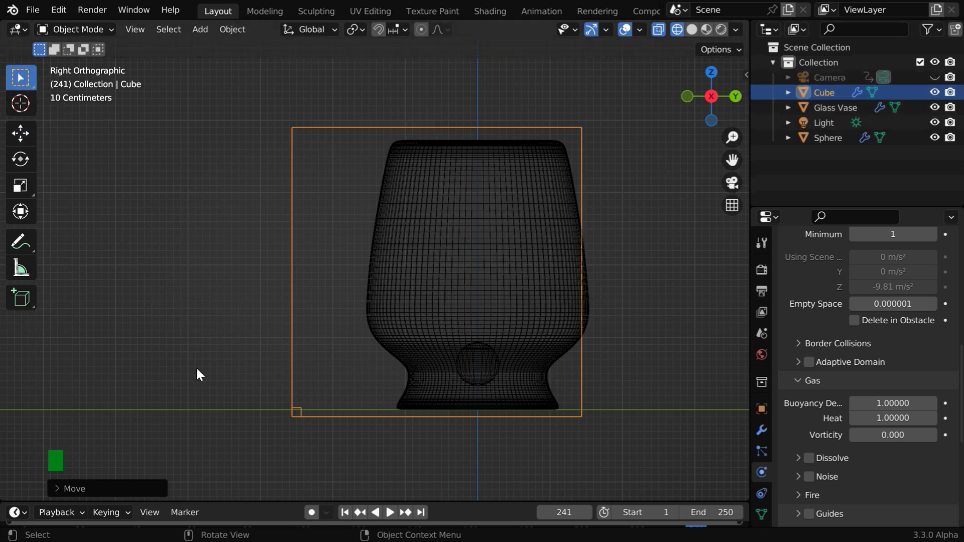
# - Turn on Adaptive Domain for the cube and replay the simulation in front view from frame 1 to about frame 245
pyautogui.press('KP_1')
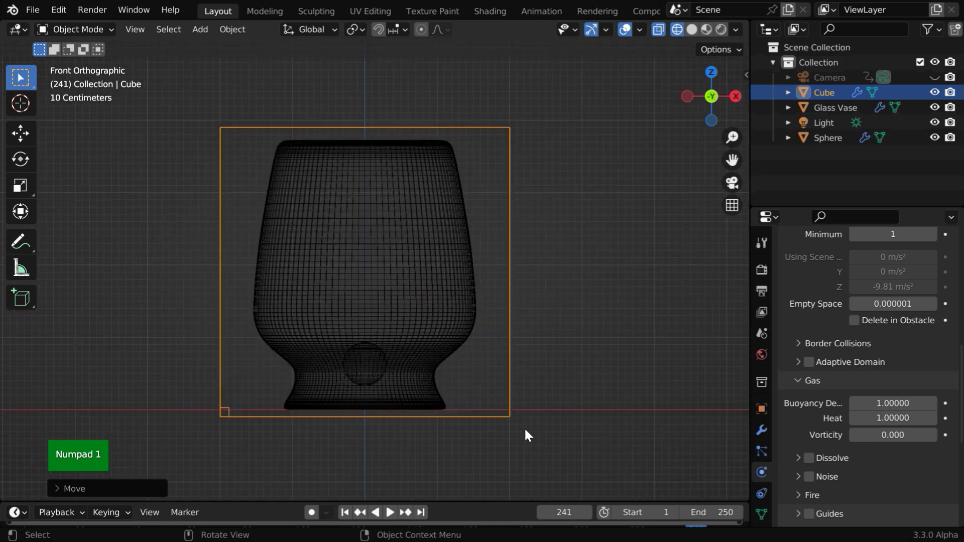
pyautogui.scroll(2, 526, 430)
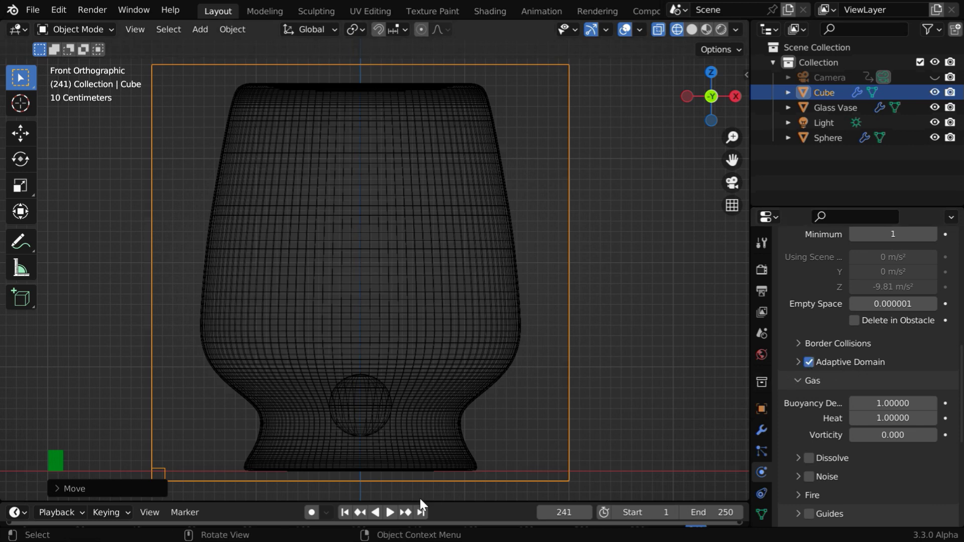
pyautogui.click(345, 512)
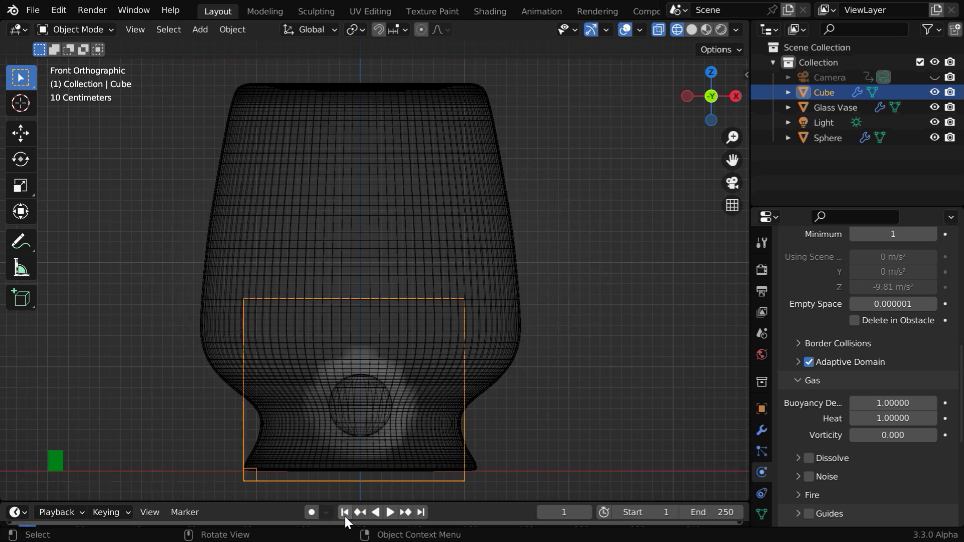
pyautogui.click(390, 516)
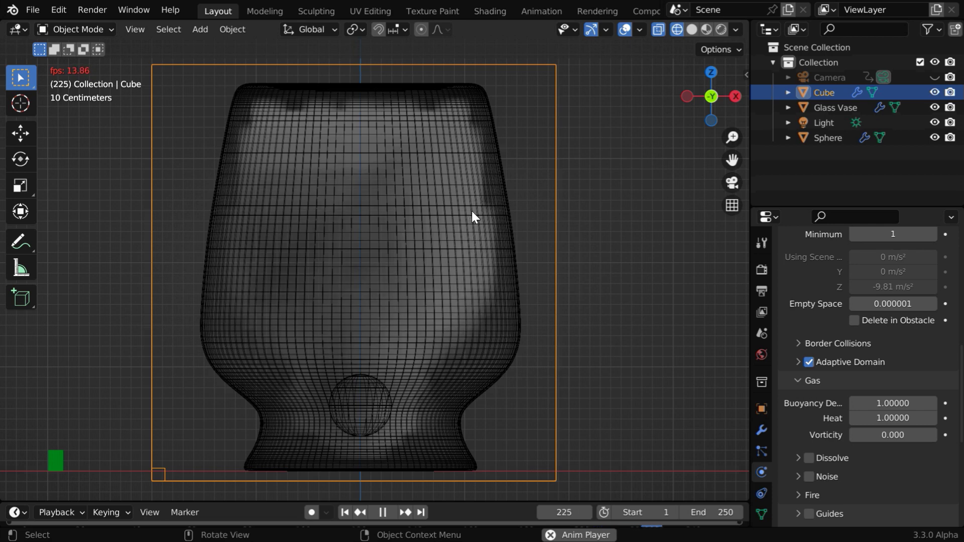
pyautogui.press('space')
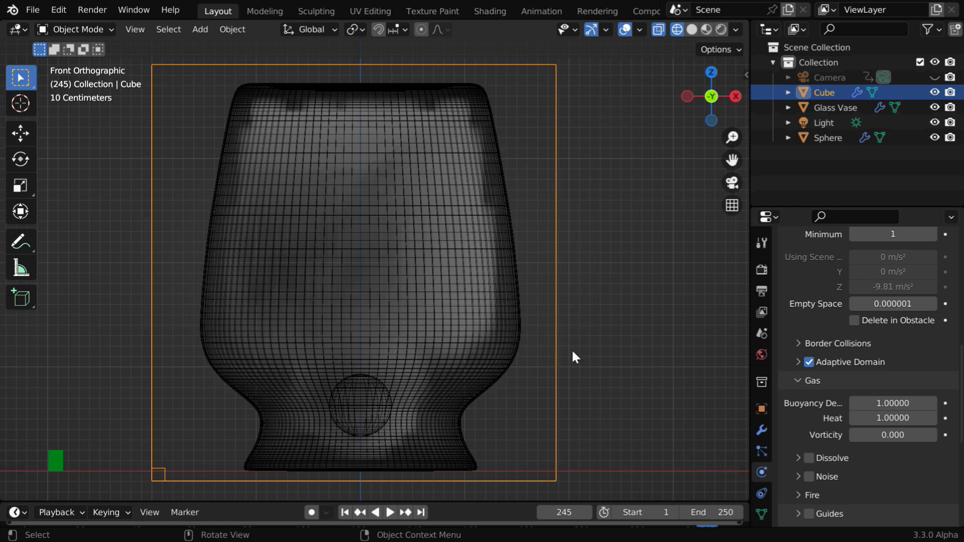
# - Set the domain's cache type to Modular and make the cache resumable
pyautogui.scroll(9, 861, 451)
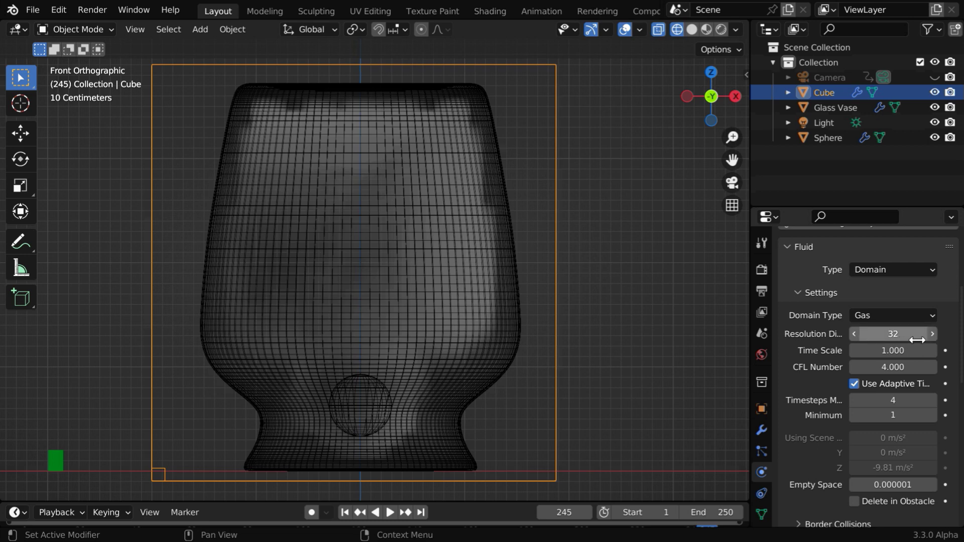
pyautogui.scroll(-12, 931, 372)
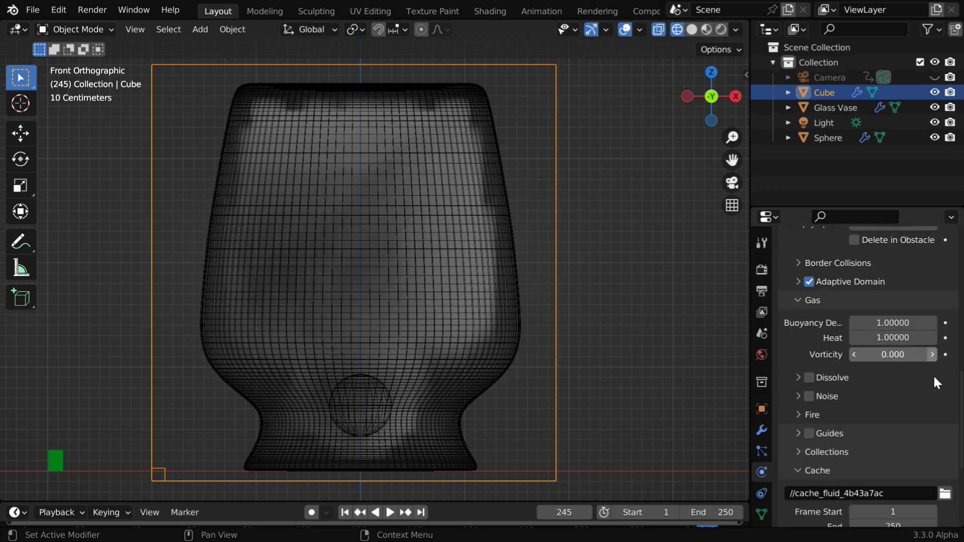
pyautogui.scroll(-7, 933, 375)
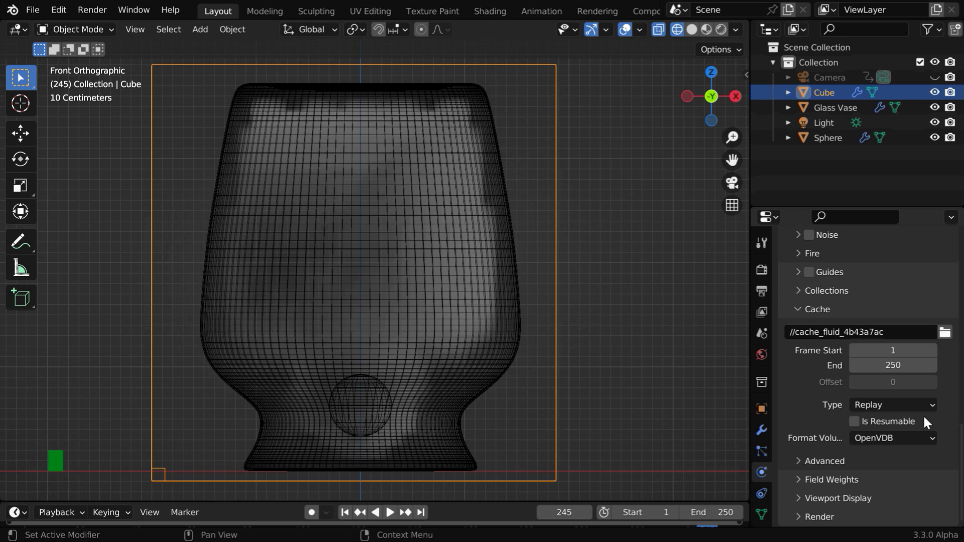
pyautogui.click(922, 404)
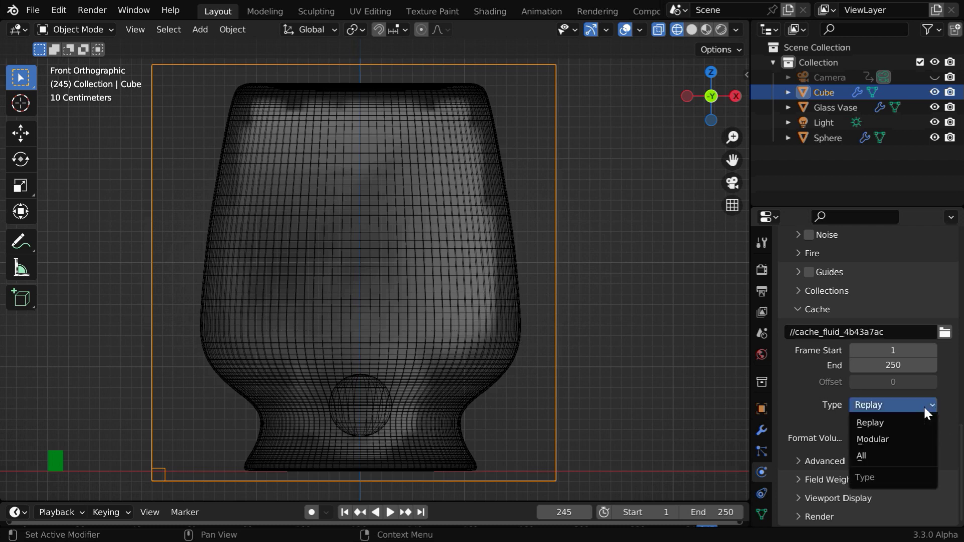
pyautogui.click(911, 439)
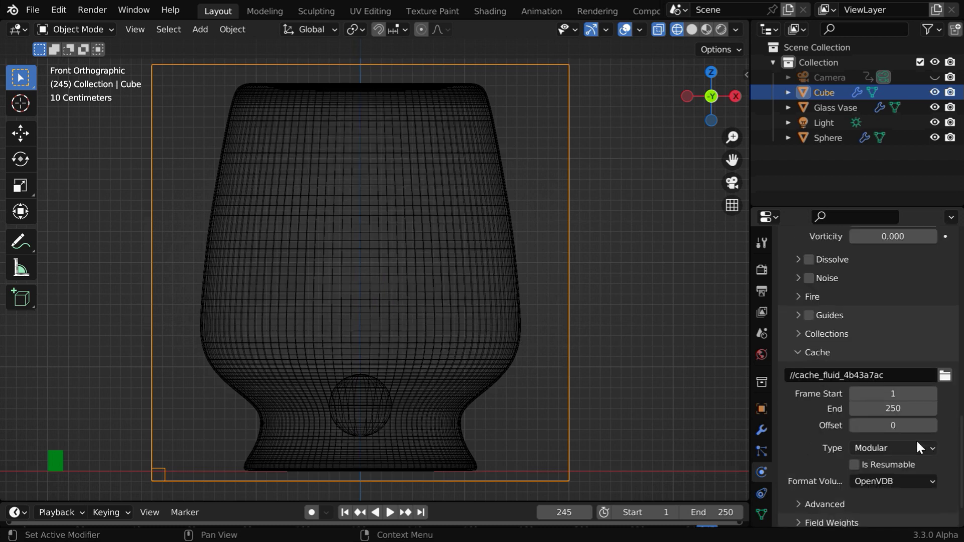
pyautogui.click(854, 464)
pyautogui.scroll(-1, 854, 464)
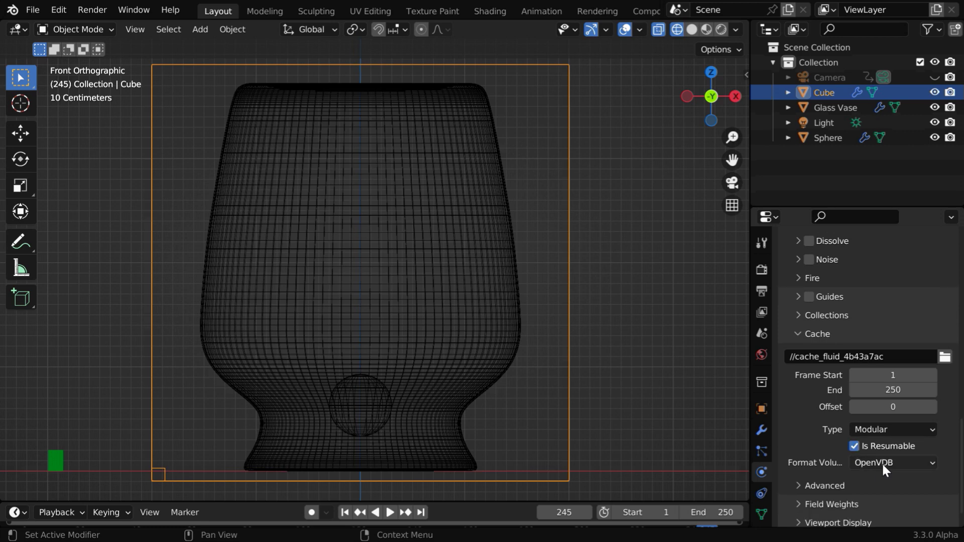
# - Set the domain's resolution divisions to 64 and bake the fluid data
pyautogui.scroll(7, 882, 463)
pyautogui.scroll(8, 882, 462)
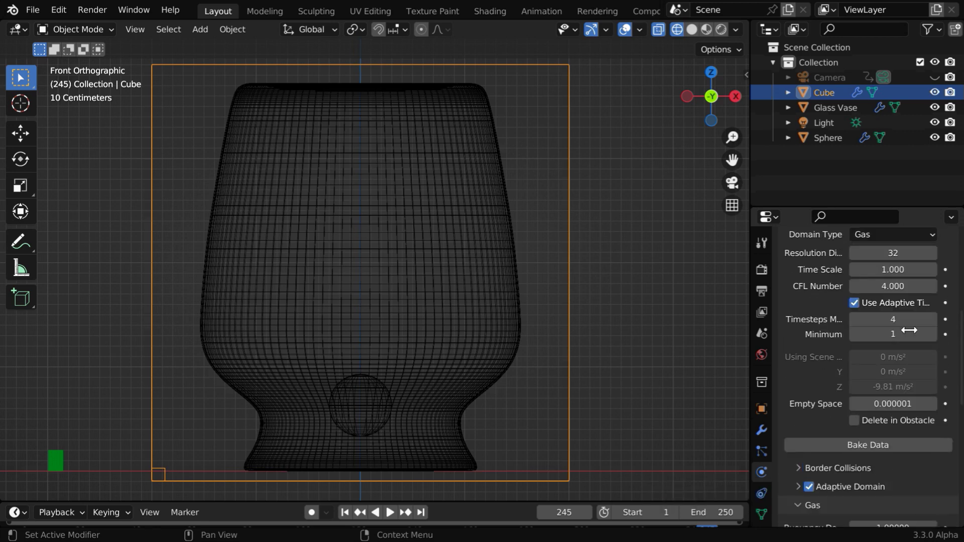
pyautogui.click(921, 258)
pyautogui.write('64')
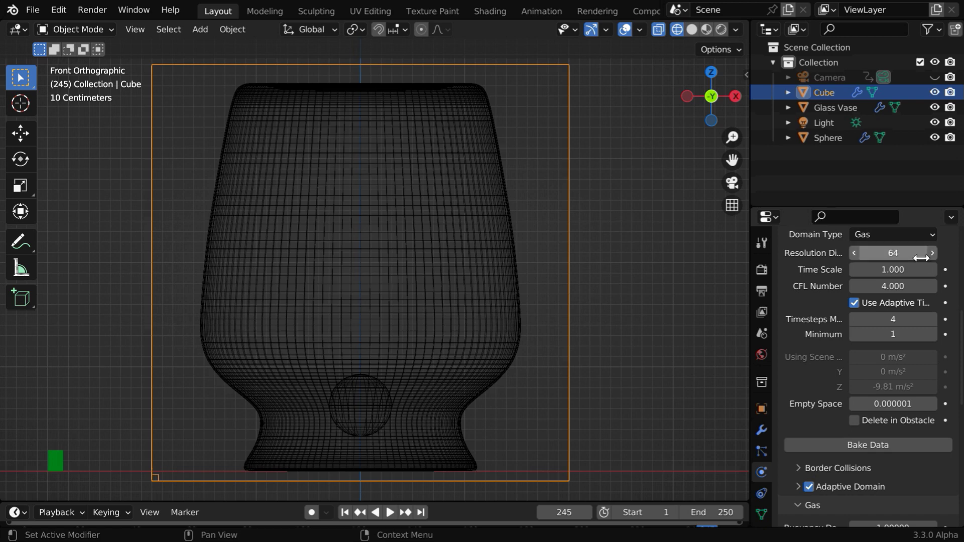
pyautogui.press('Return')
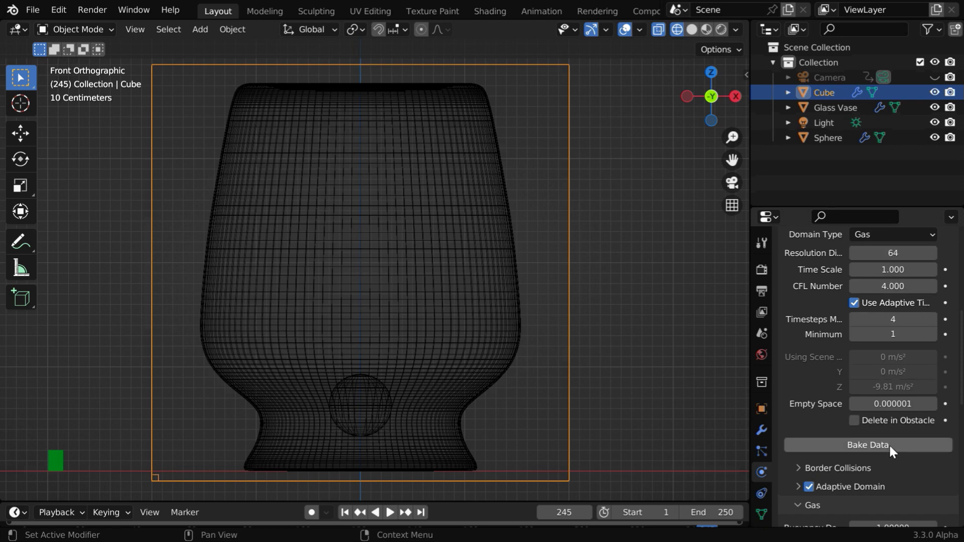
pyautogui.click(893, 444)
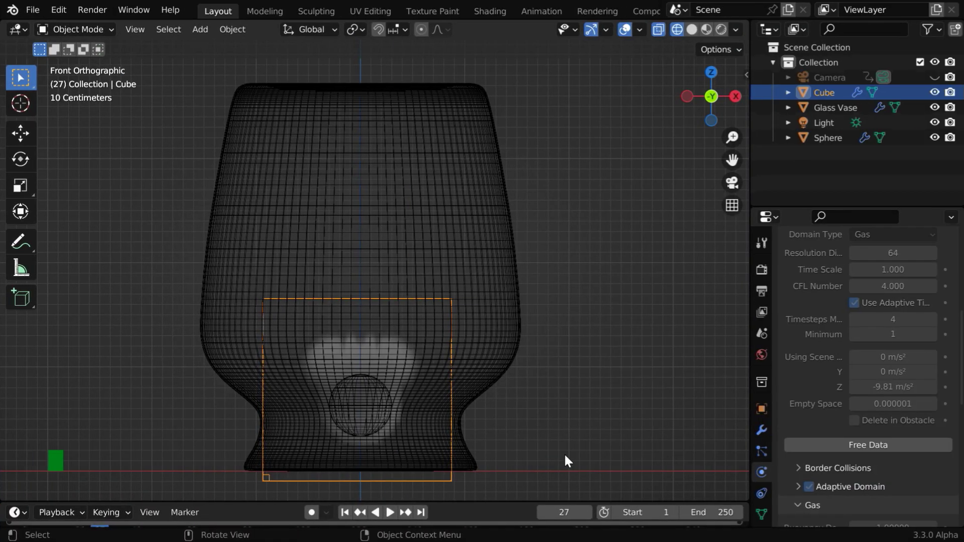
# - Free the baked fluid data and set the domain's resolution divisions to 128
pyautogui.click(867, 445)
pyautogui.click(892, 253)
pyautogui.write('1')
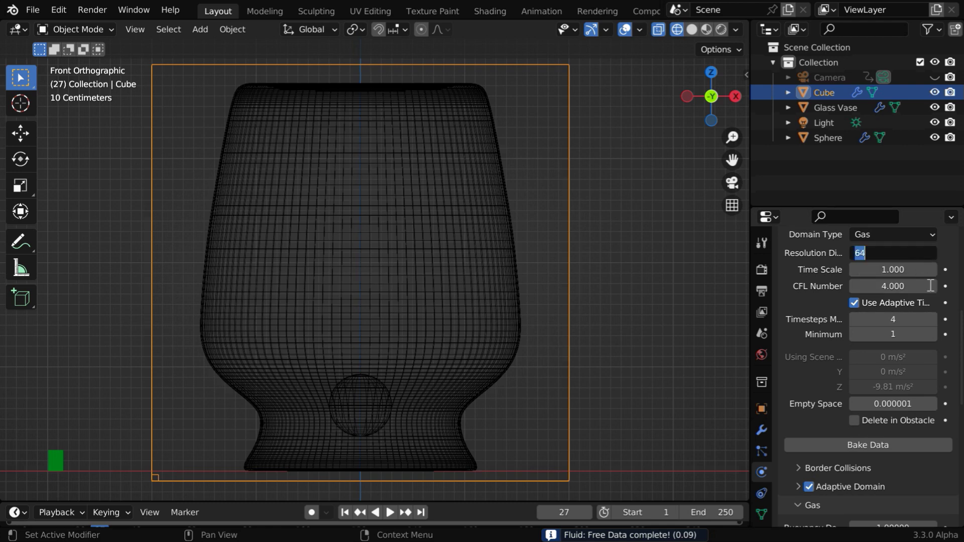
pyautogui.write('28')
pyautogui.press('Return')
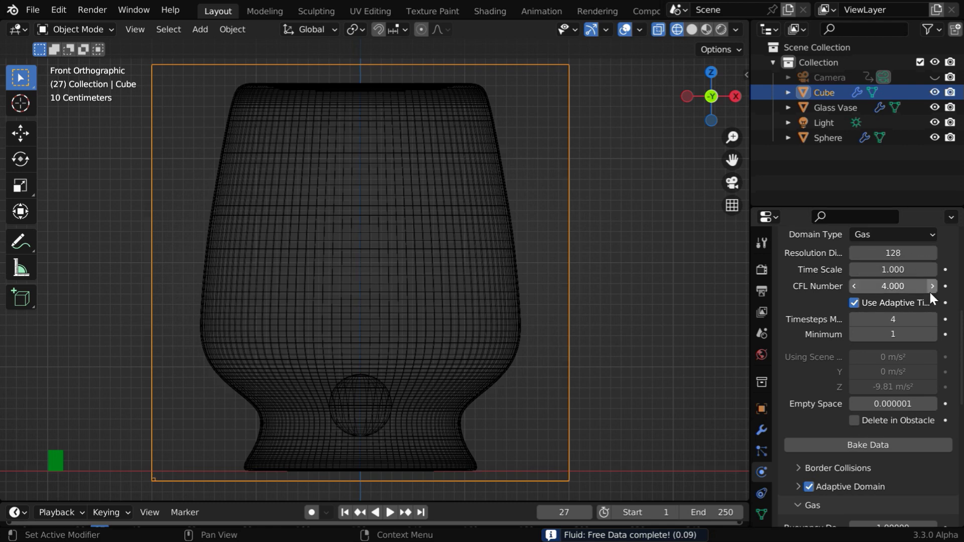
# - Keyframe the domain's gas Vorticity at 0 on frame 50
pyautogui.scroll(-3, 922, 351)
pyautogui.scroll(-4, 920, 387)
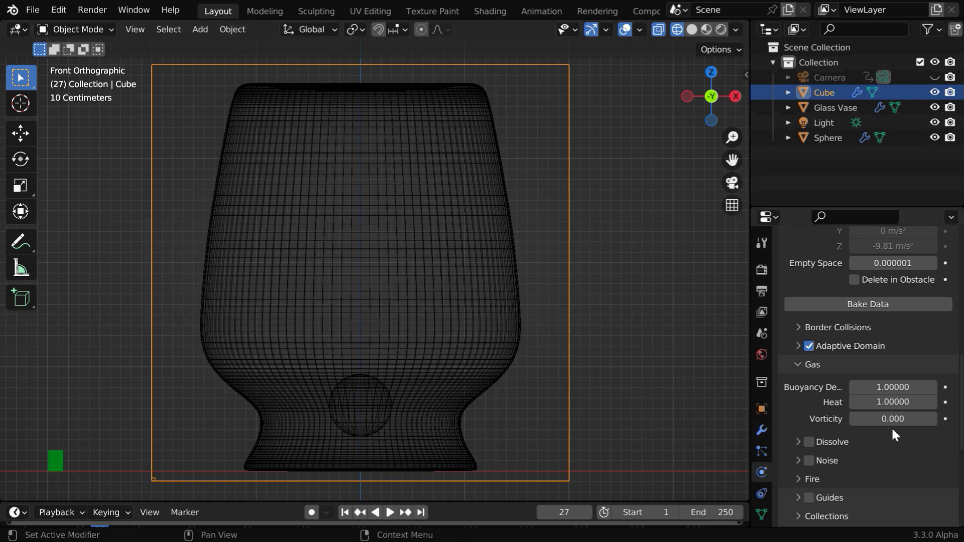
pyautogui.click(565, 512)
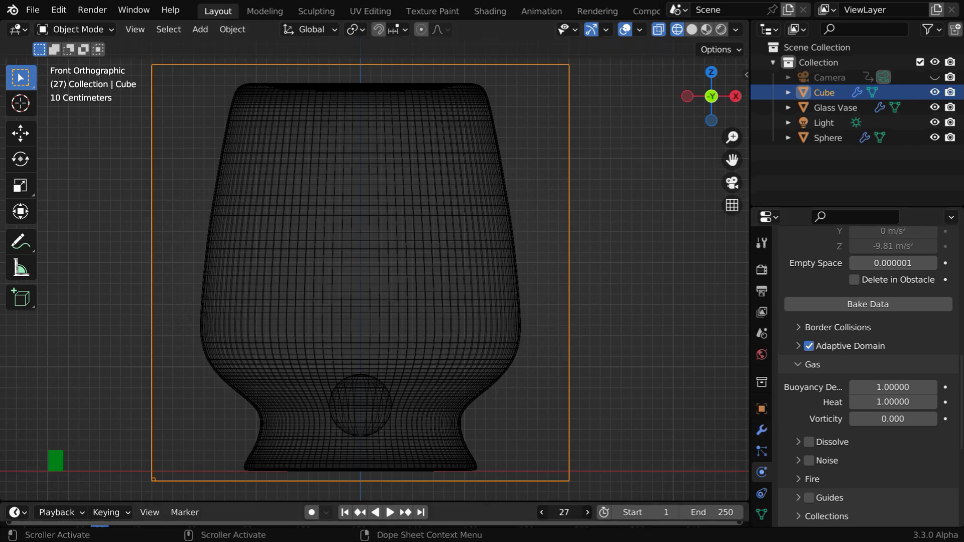
pyautogui.write('50')
pyautogui.press('Return')
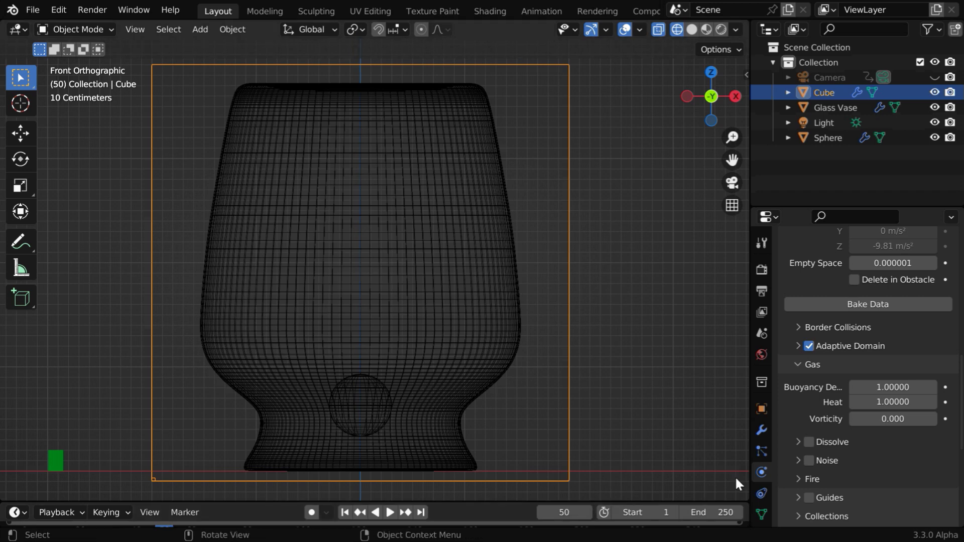
pyautogui.click(946, 418)
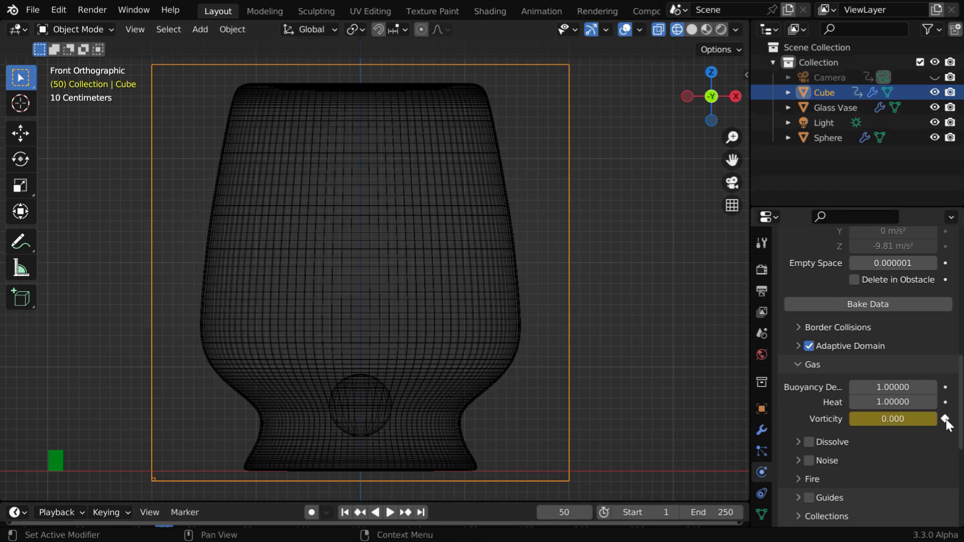
# - Set the gas Vorticity to 0.5 on frame 200 and keyframe it
pyautogui.click(572, 511)
pyautogui.write('200')
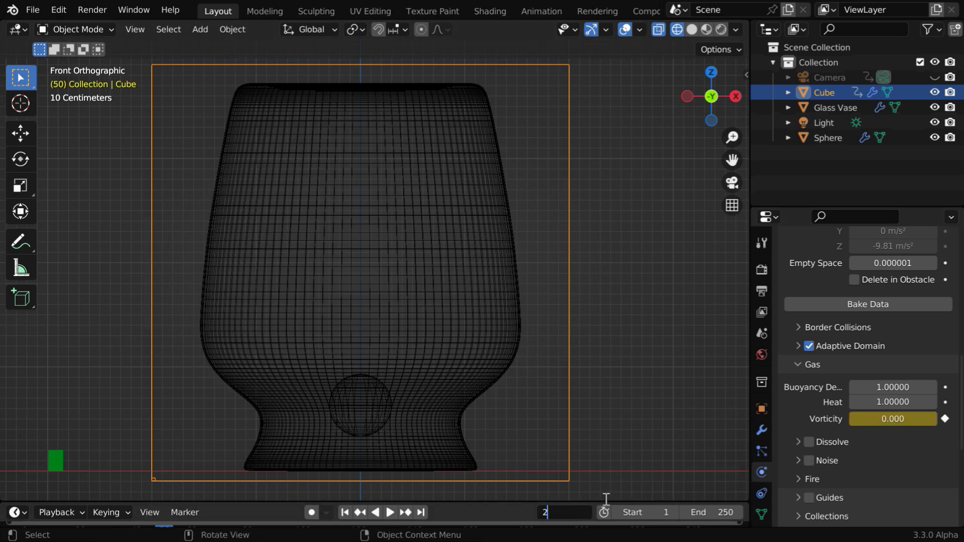
pyautogui.press('Return')
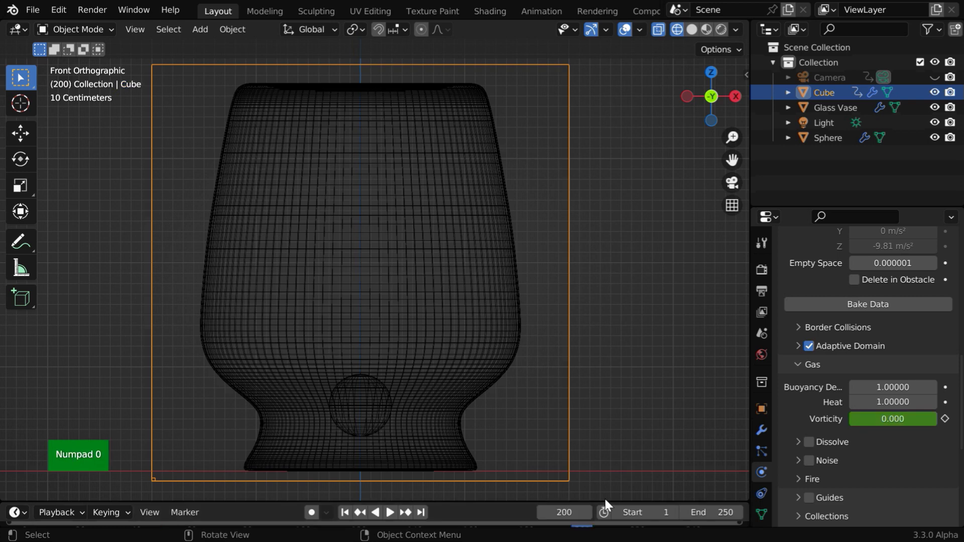
pyautogui.click(899, 420)
pyautogui.press('BackSpace')
pyautogui.write('0.5')
pyautogui.press('Return')
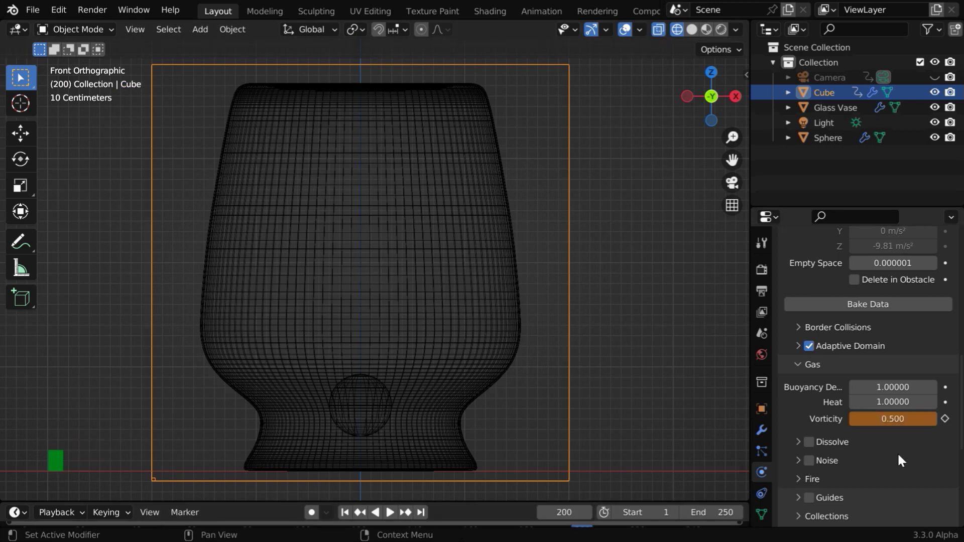
pyautogui.click(945, 419)
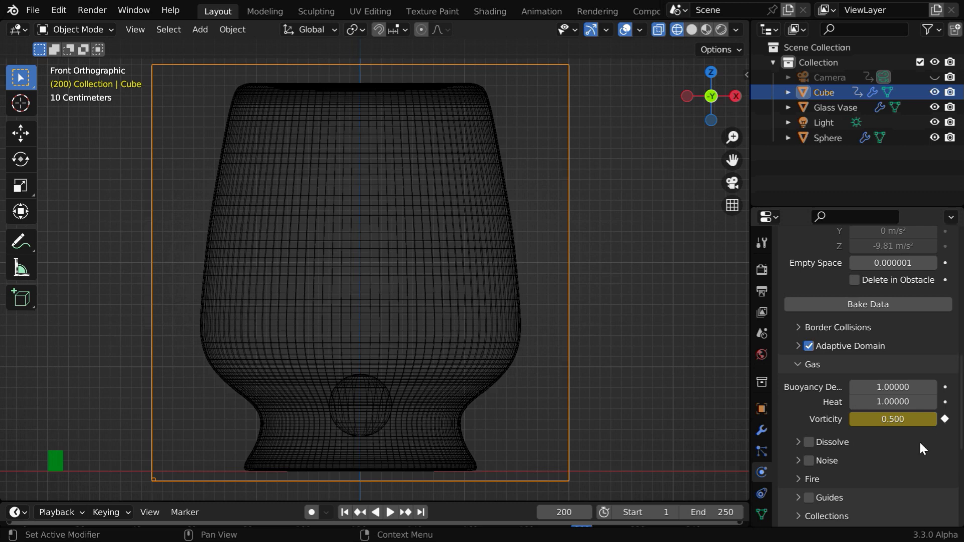
# - Check the sphere's inflow and initial velocity settings, then reselect the domain cube and bake its fluid data
pyautogui.scroll(3, 920, 442)
pyautogui.scroll(5, 919, 442)
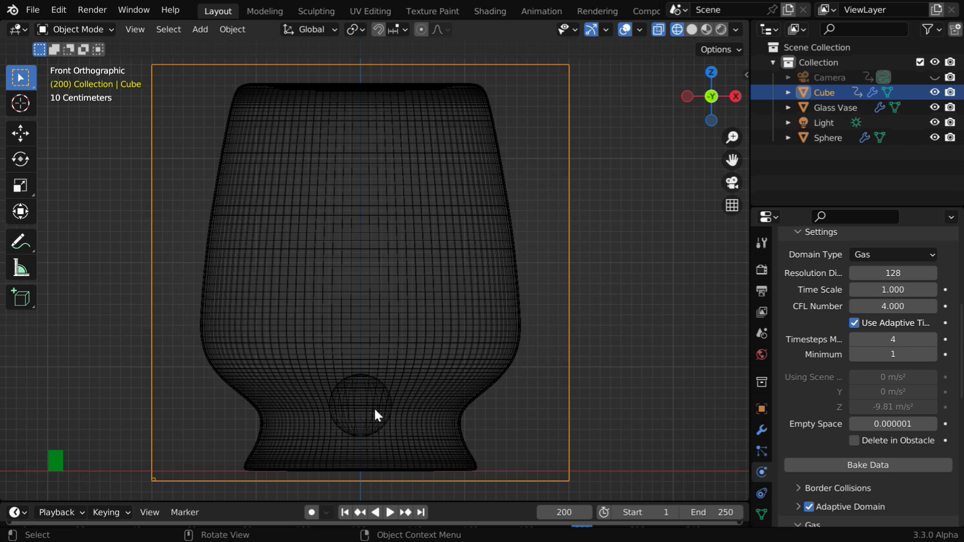
pyautogui.click(827, 138)
pyautogui.scroll(-1, 873, 444)
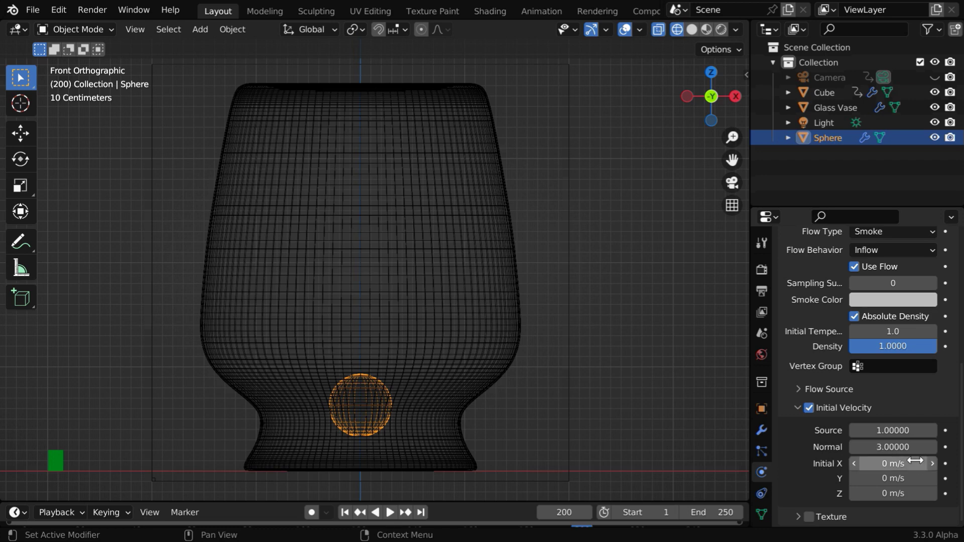
pyautogui.click(828, 91)
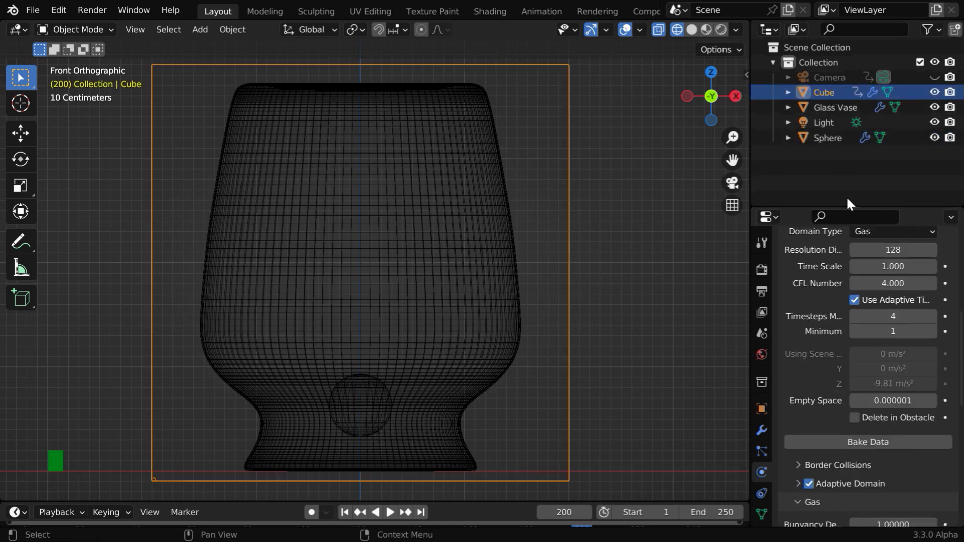
pyautogui.click(905, 445)
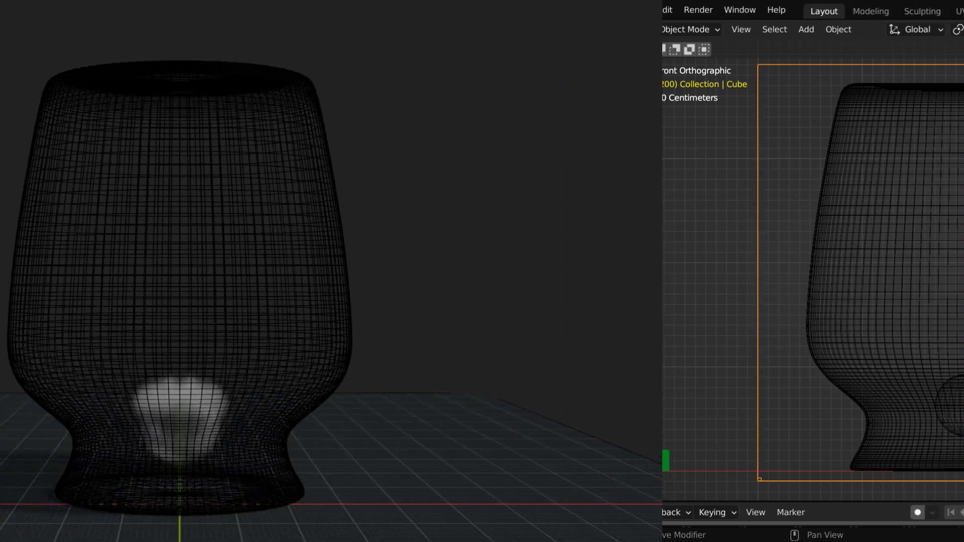